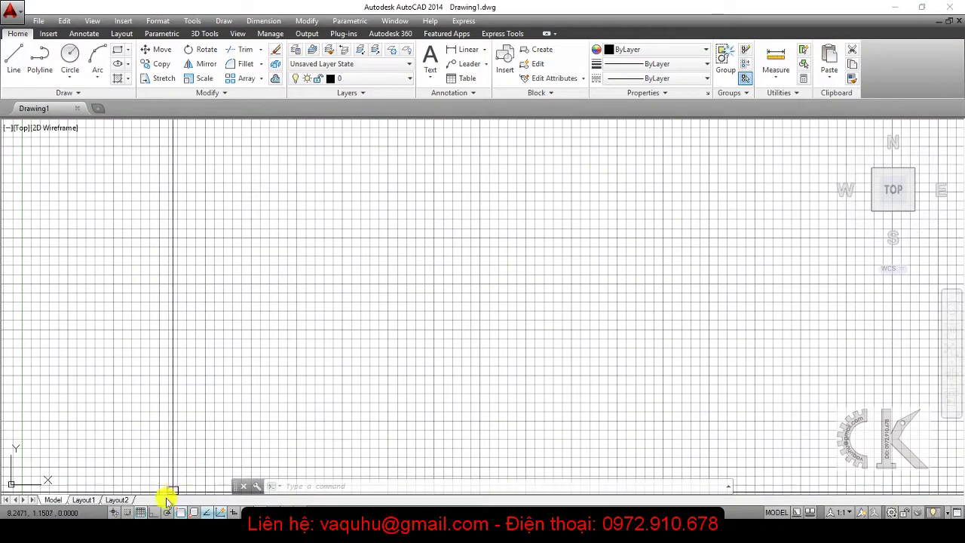
Step: Turn the grid off and draw a closed right triangle with Ortho on
{"action": "left_click", "coordinate": [141, 512]}
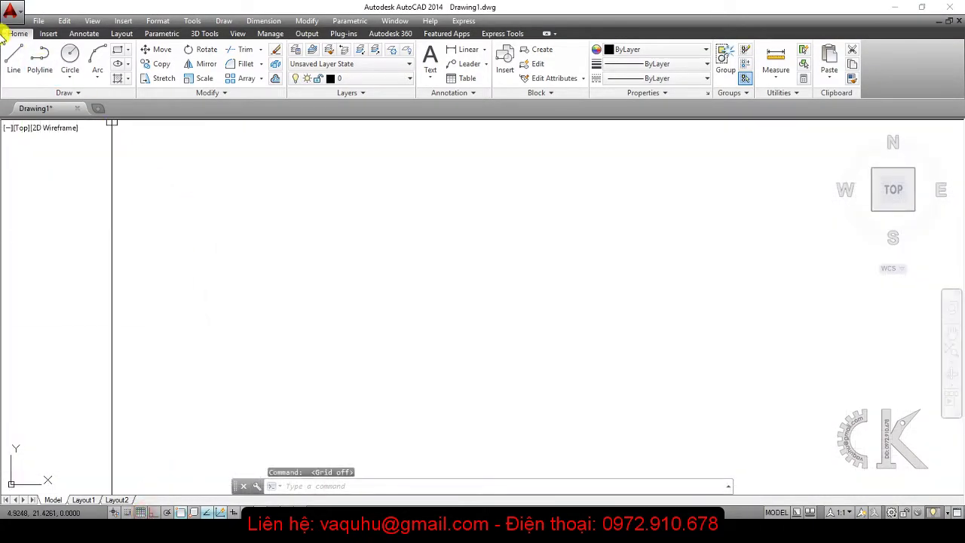
{"action": "left_click", "coordinate": [13, 67]}
{"action": "left_click", "coordinate": [364, 355]}
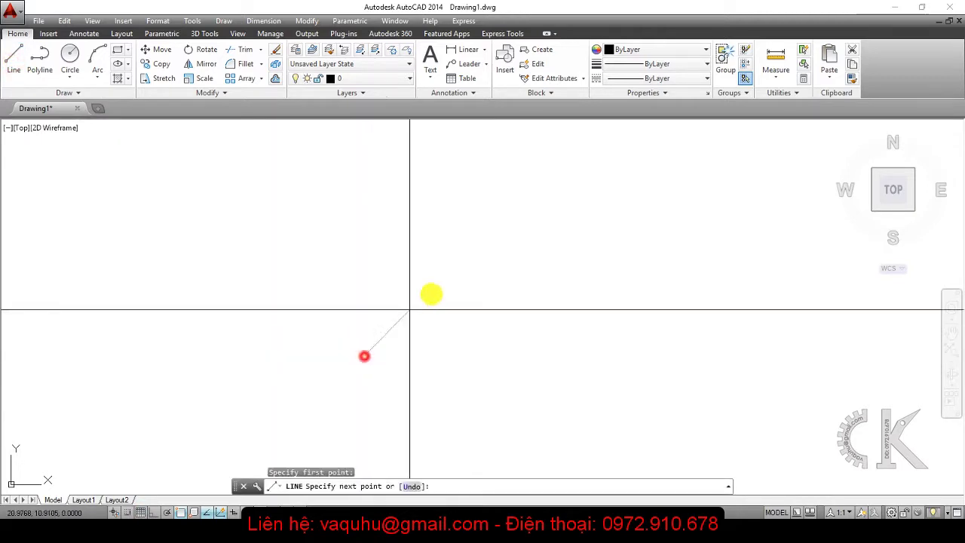
{"action": "key", "text": "F8"}
{"action": "left_click", "coordinate": [462, 354]}
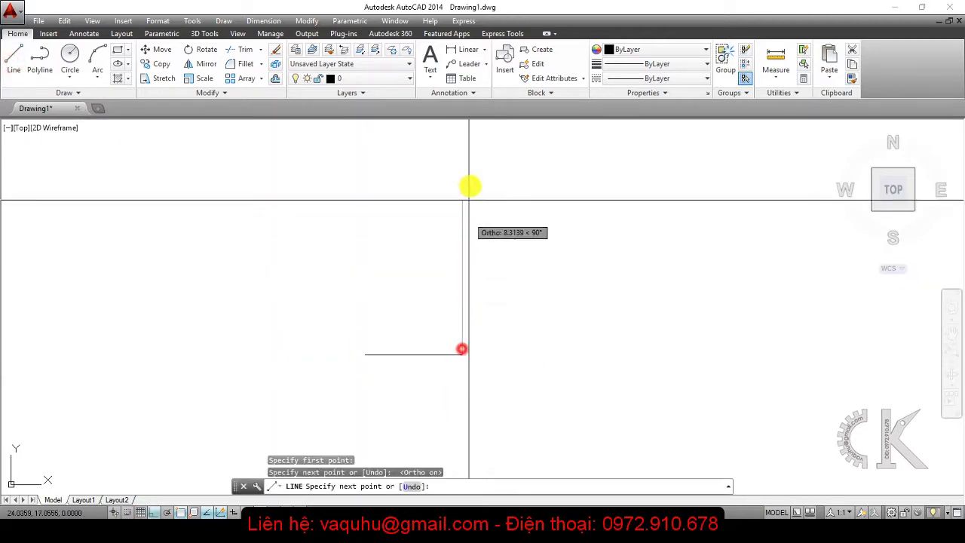
{"action": "left_click", "coordinate": [470, 166]}
{"action": "left_click", "coordinate": [365, 355]}
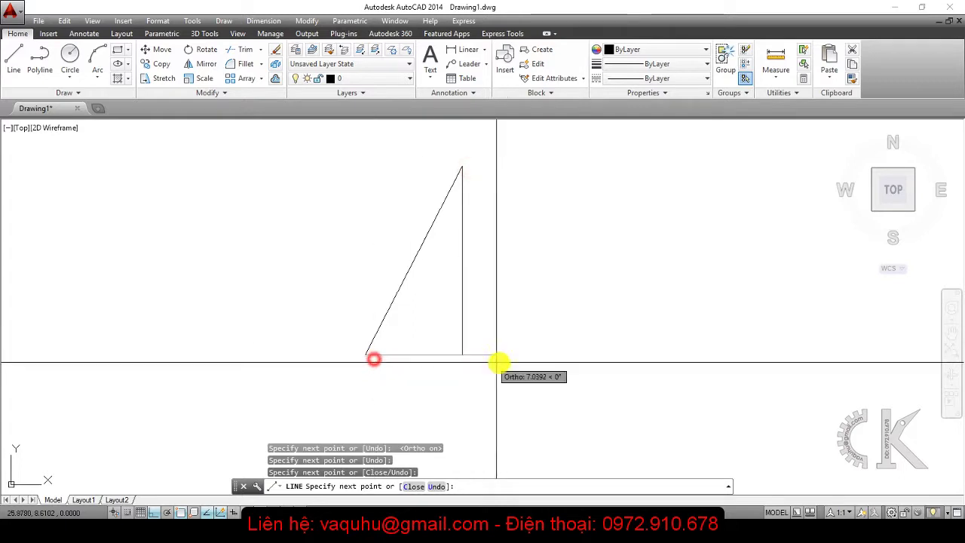
{"action": "key", "text": "Return"}
{"action": "key", "text": "Return"}
Step: Draw a separate vertical line to the right of the triangle
{"action": "left_click", "coordinate": [536, 154]}
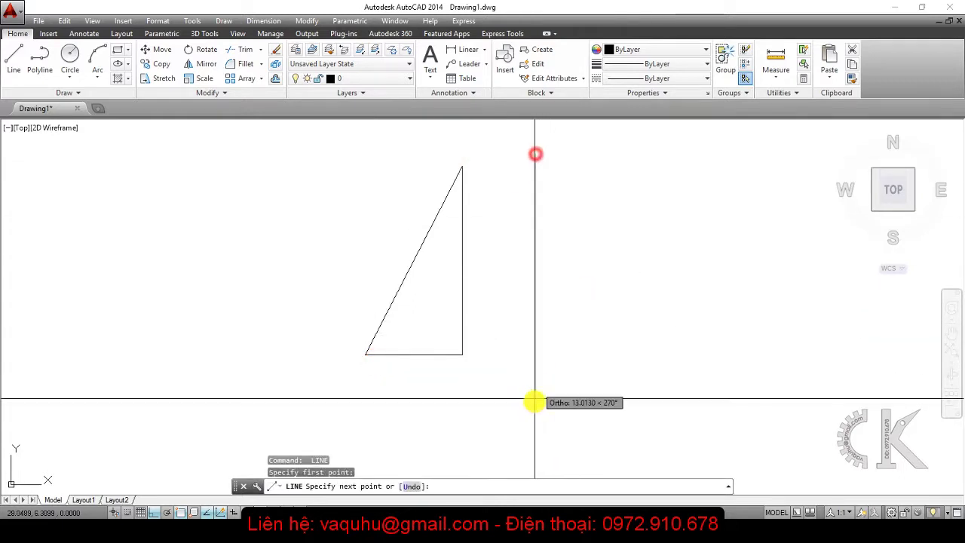
{"action": "left_click", "coordinate": [537, 394]}
{"action": "key", "text": "Return"}
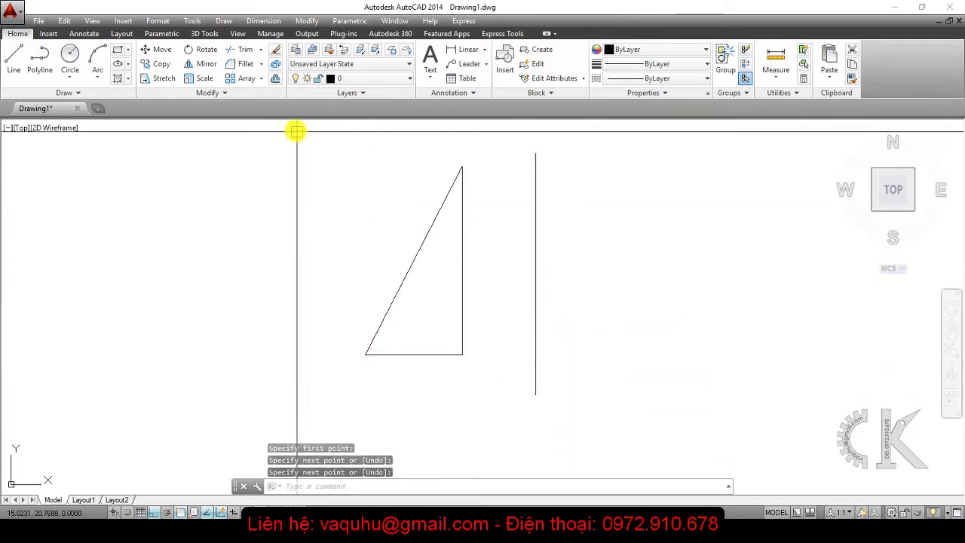
Step: Mirror the triangle across the vertical line's two endpoints, keeping the source triangle
{"action": "left_click", "coordinate": [205, 65]}
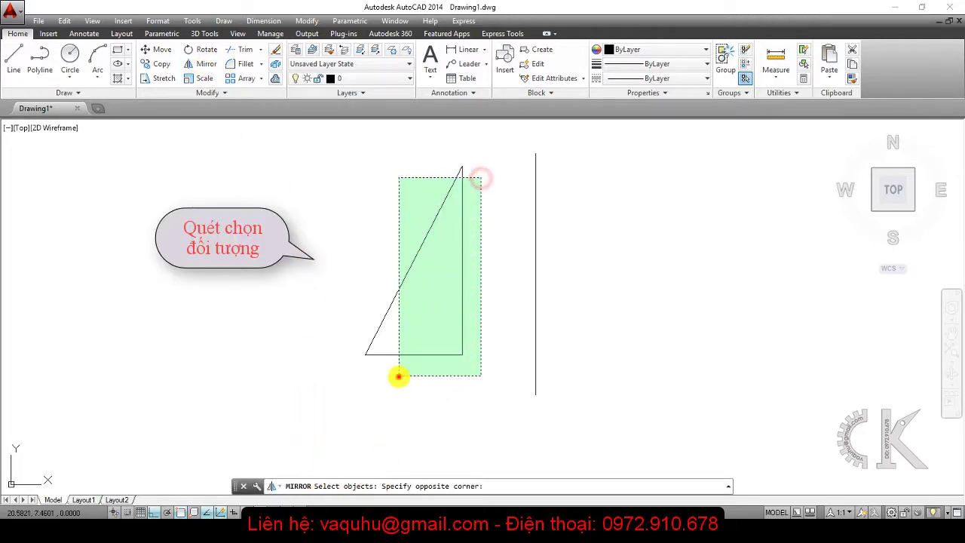
{"action": "left_click", "coordinate": [398, 376]}
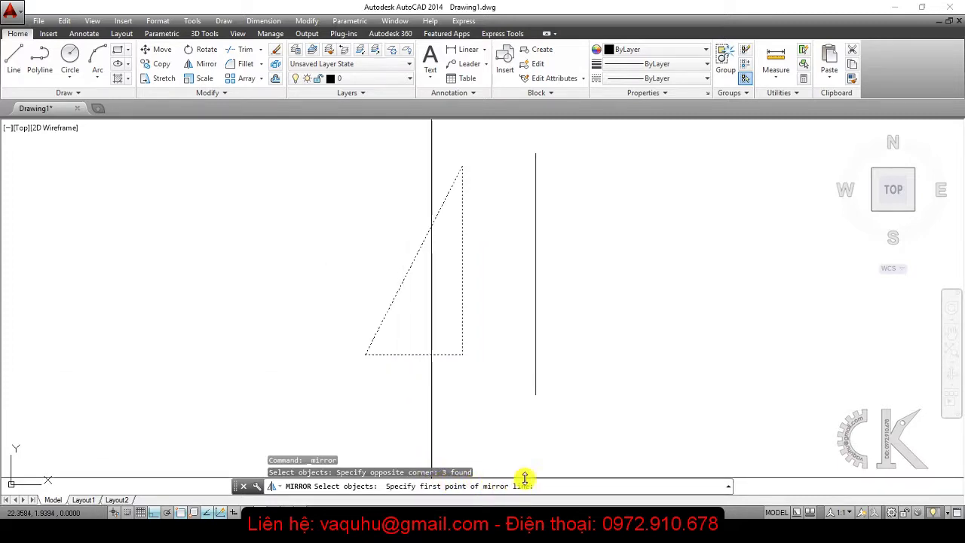
{"action": "left_click", "coordinate": [536, 394]}
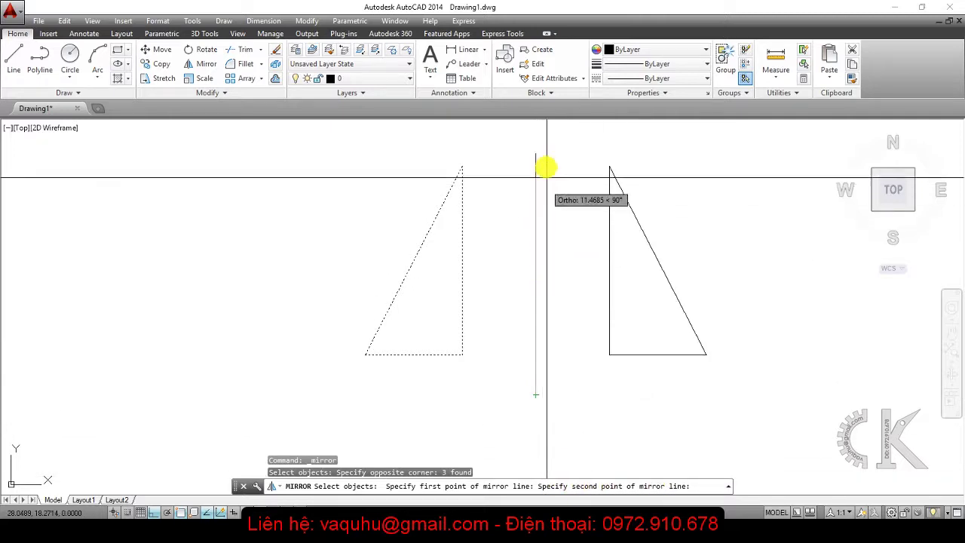
{"action": "left_click", "coordinate": [536, 154]}
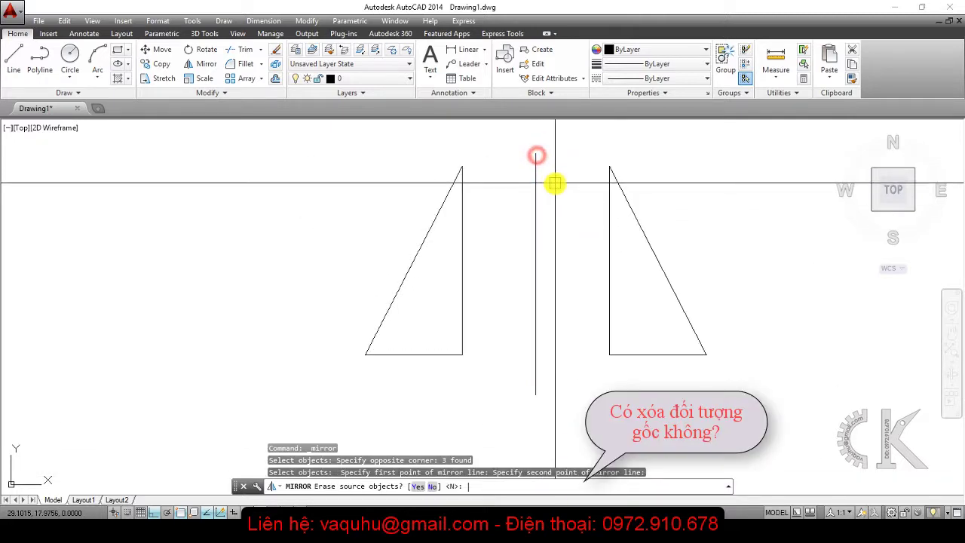
{"action": "key", "text": "Return"}
{"action": "middle_click_drag", "start_coordinate": [576, 346], "coordinate": [536, 373]}
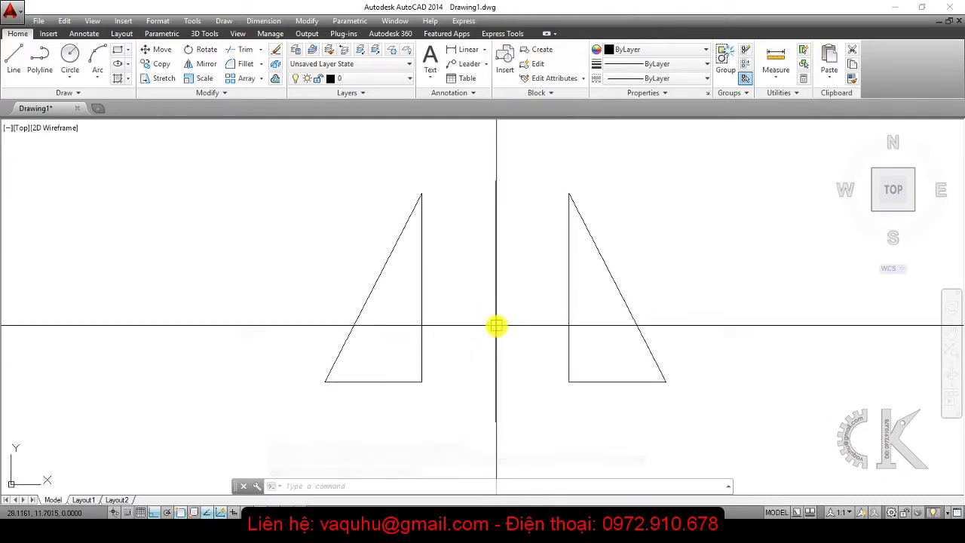
Step: Undo the mirrored copy and erase the vertical line
{"action": "key", "text": "ctrl+z"}
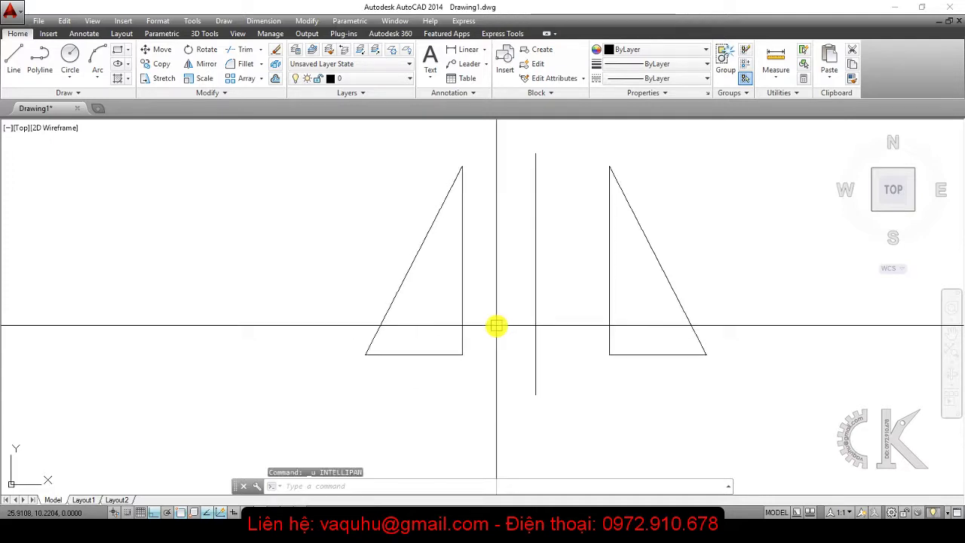
{"action": "left_click", "coordinate": [535, 318]}
{"action": "key", "text": "Delete"}
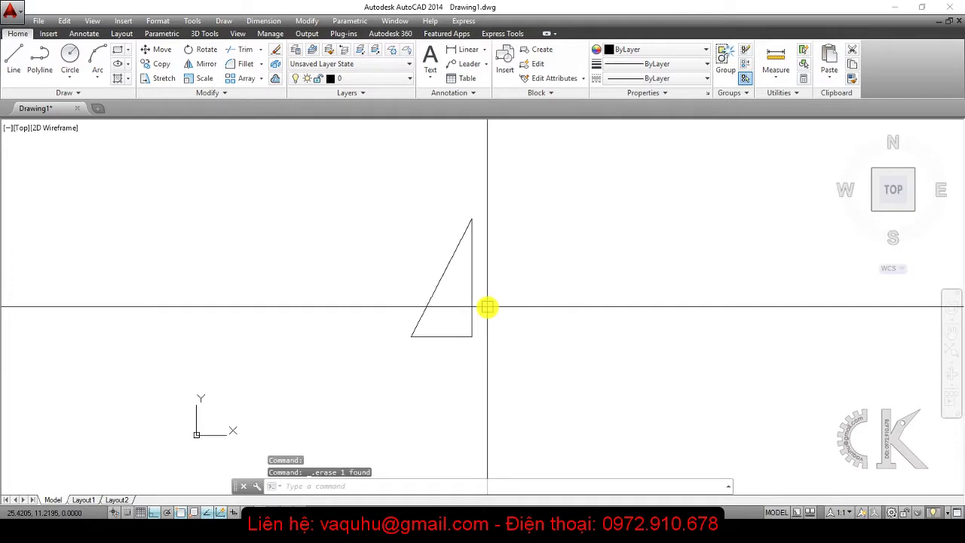
Step: Draw a diagonal line to the right of the triangle with Ortho off
{"action": "scroll", "coordinate": [437, 310], "scroll_direction": "down", "scroll_amount": 2}
{"action": "left_click", "coordinate": [15, 68]}
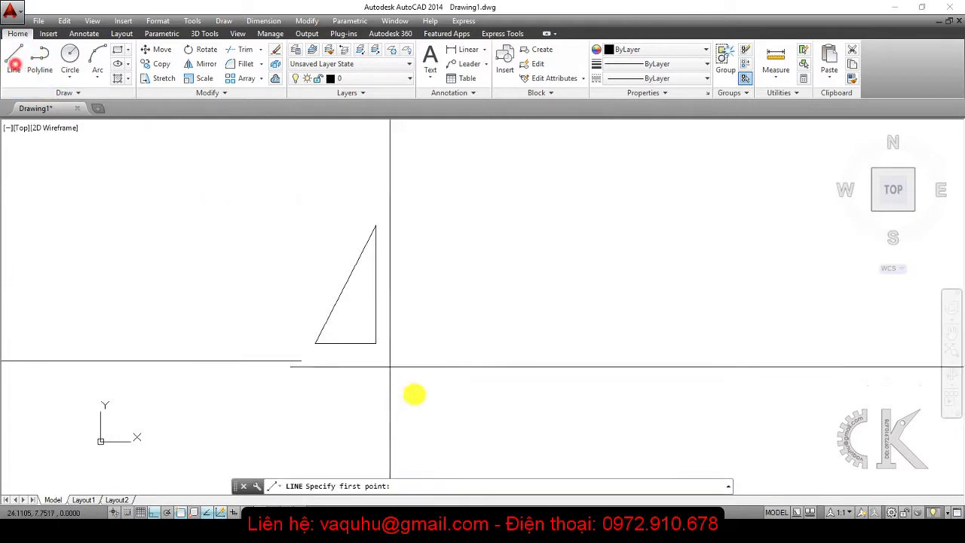
{"action": "left_click", "coordinate": [367, 416]}
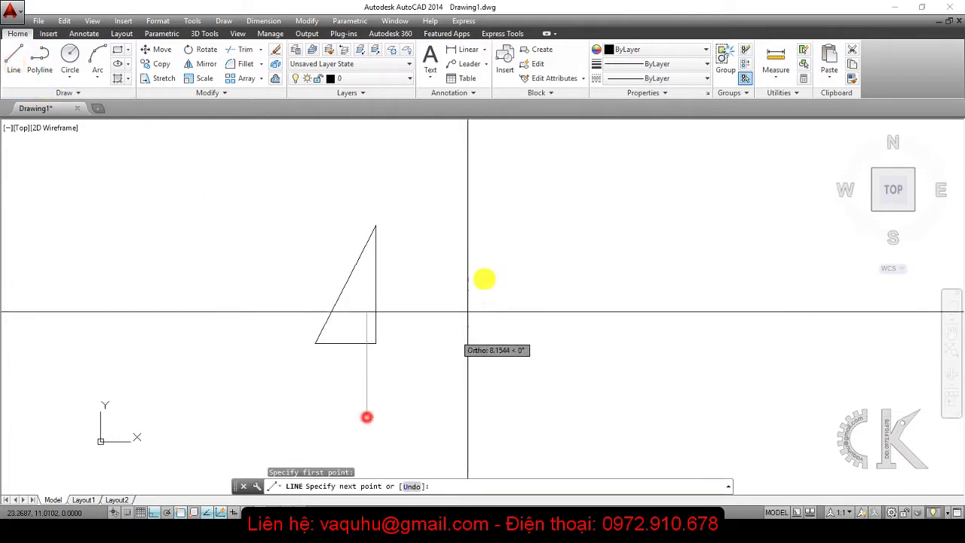
{"action": "key", "text": "F8"}
{"action": "left_click", "coordinate": [517, 206]}
{"action": "key", "text": "Escape"}
{"action": "key", "text": "Escape"}
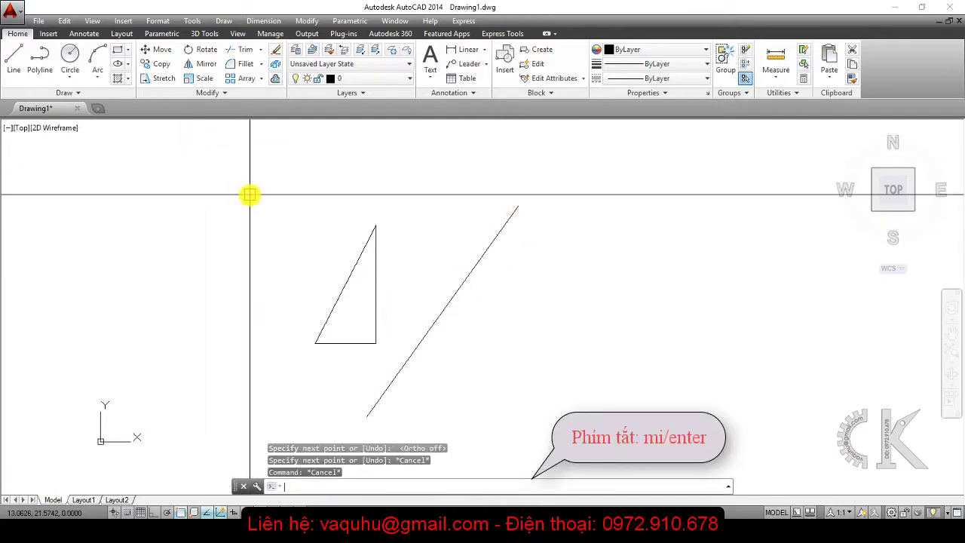
Step: Mirror the window-selected triangle across the diagonal line's endpoints, keeping the original
{"action": "type", "text": "mi"}
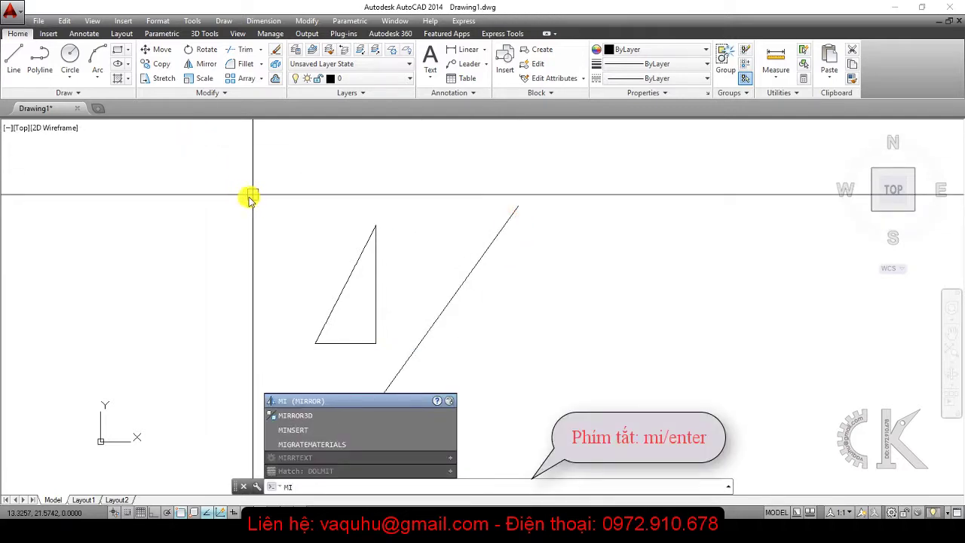
{"action": "key", "text": "Return"}
{"action": "left_click", "coordinate": [397, 242]}
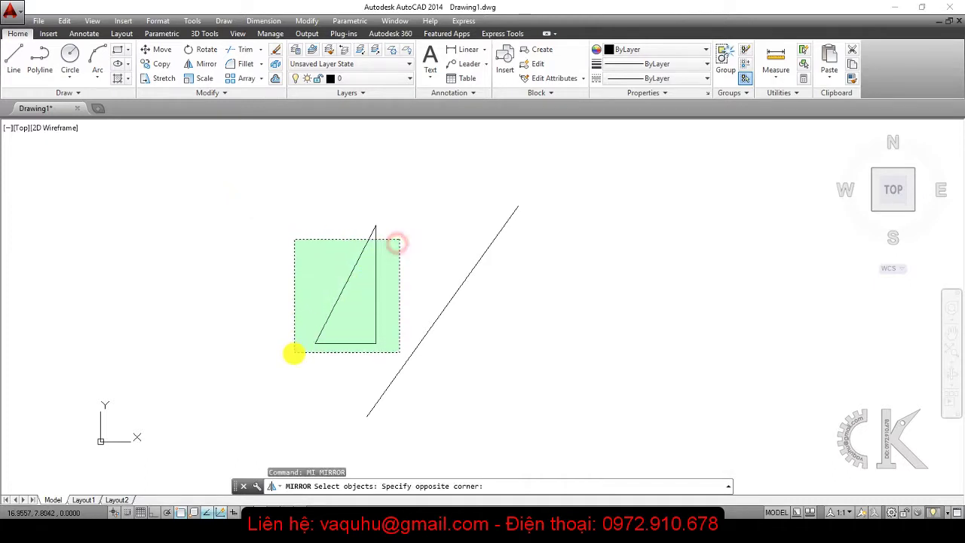
{"action": "left_click", "coordinate": [294, 352]}
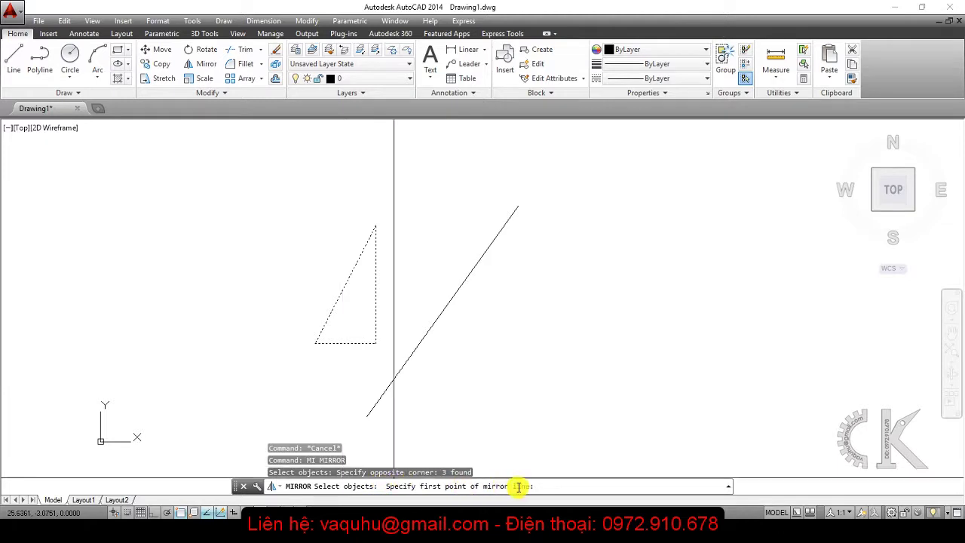
{"action": "left_click", "coordinate": [368, 416]}
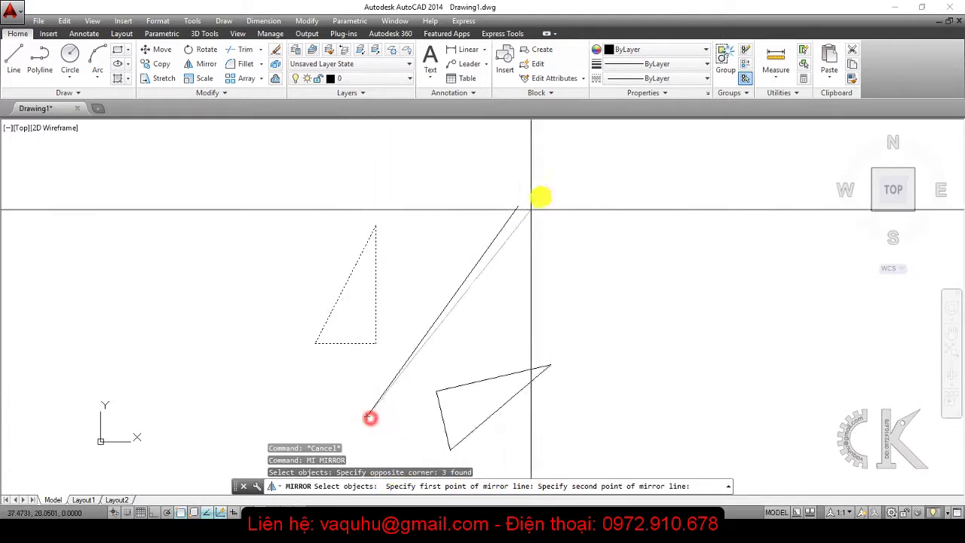
{"action": "left_click", "coordinate": [518, 207]}
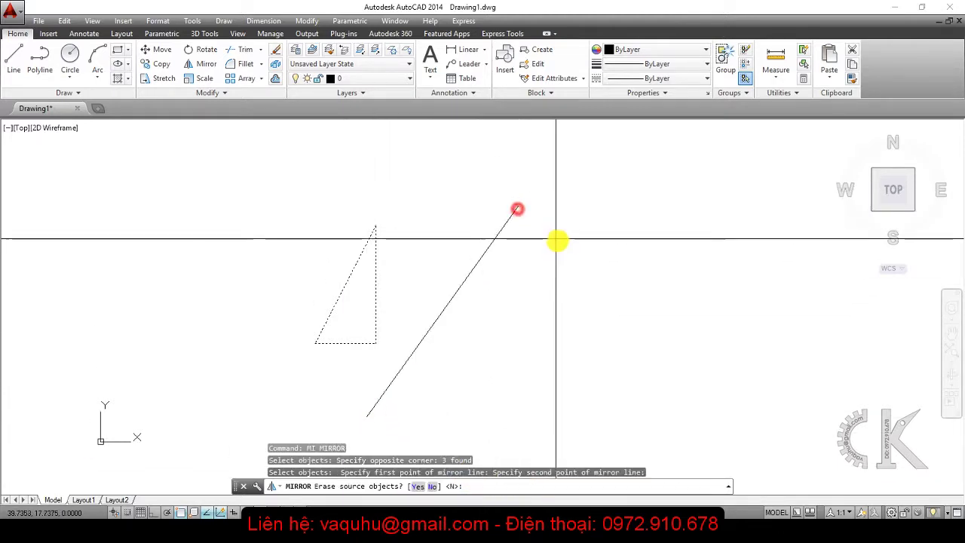
{"action": "middle_click_drag", "start_coordinate": [528, 327], "coordinate": [534, 257]}
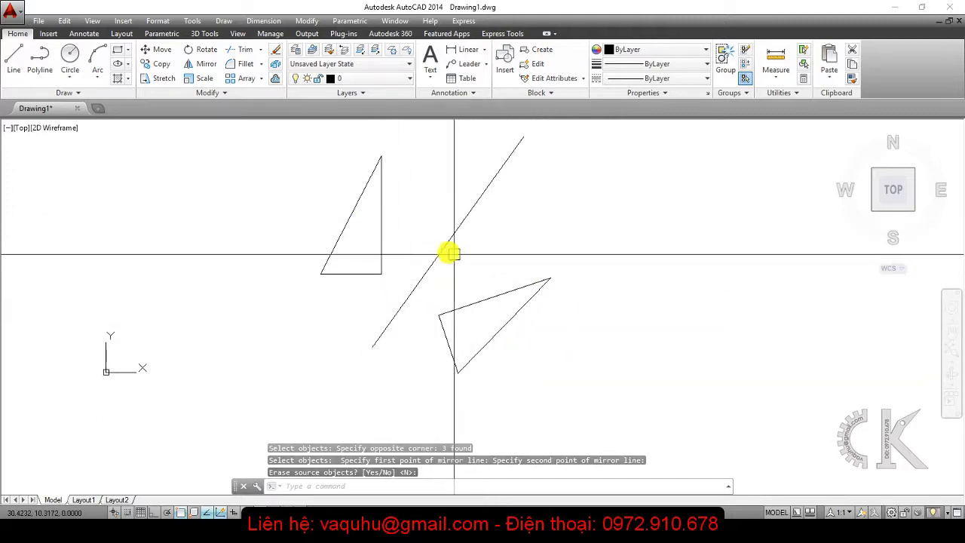
{"action": "mouse_move", "coordinate": [442, 252]}
{"action": "middle_mouse_down"}
{"action": "mouse_move", "coordinate": [415, 271]}
{"action": "mouse_move", "coordinate": [414, 293]}
{"action": "middle_mouse_up"}
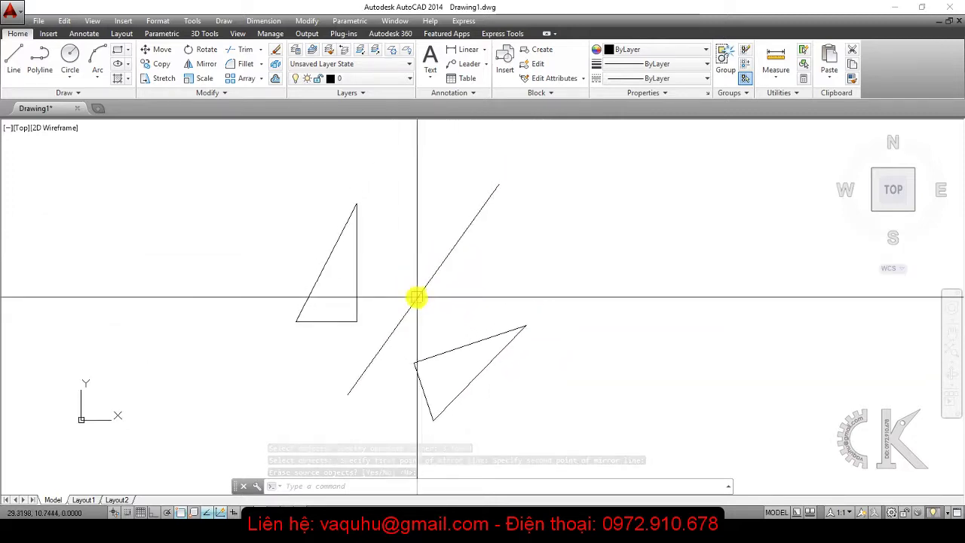
{"action": "middle_click_drag", "start_coordinate": [377, 209], "coordinate": [378, 293]}
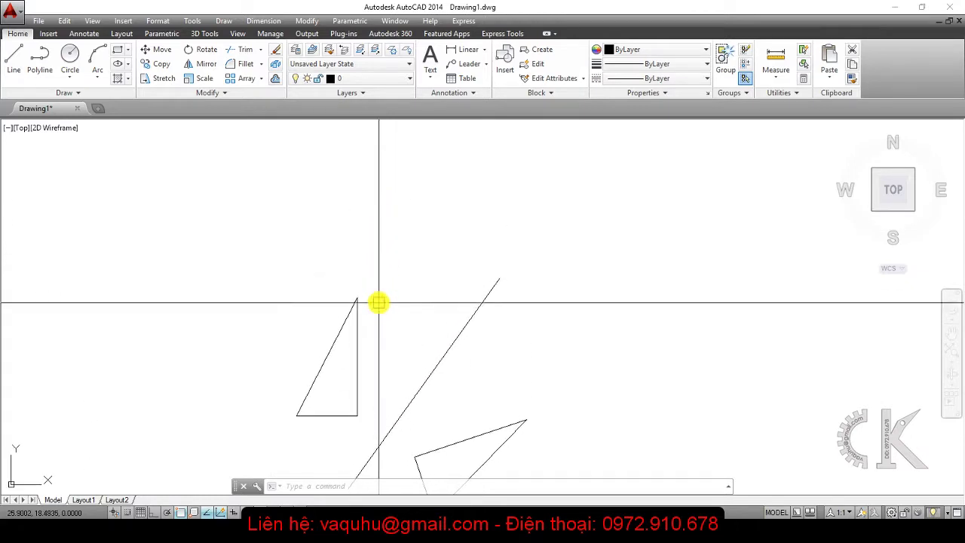
{"action": "mouse_move", "coordinate": [369, 241]}
{"action": "middle_mouse_down"}
{"action": "mouse_move", "coordinate": [357, 254]}
{"action": "mouse_move", "coordinate": [362, 295]}
{"action": "middle_mouse_up"}
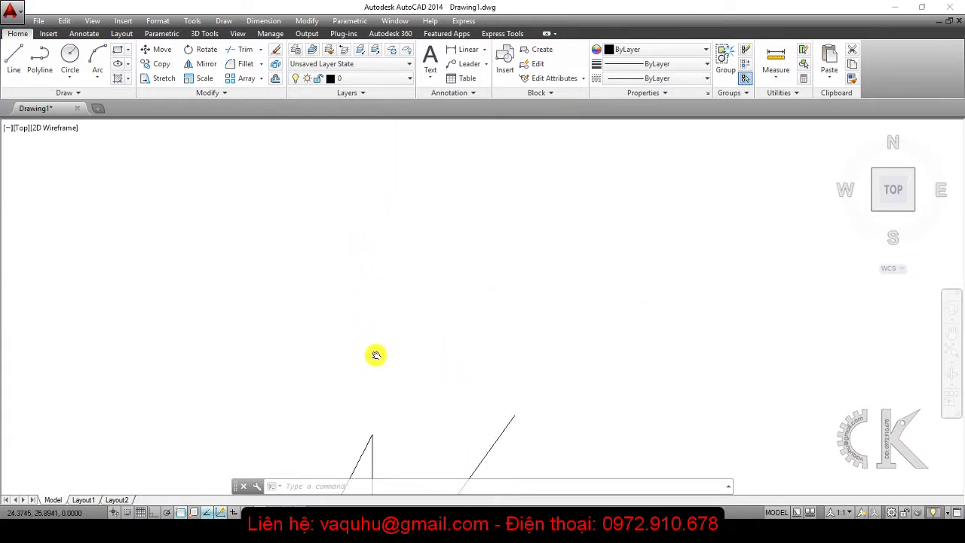
{"action": "middle_click_drag", "start_coordinate": [341, 243], "coordinate": [347, 267]}
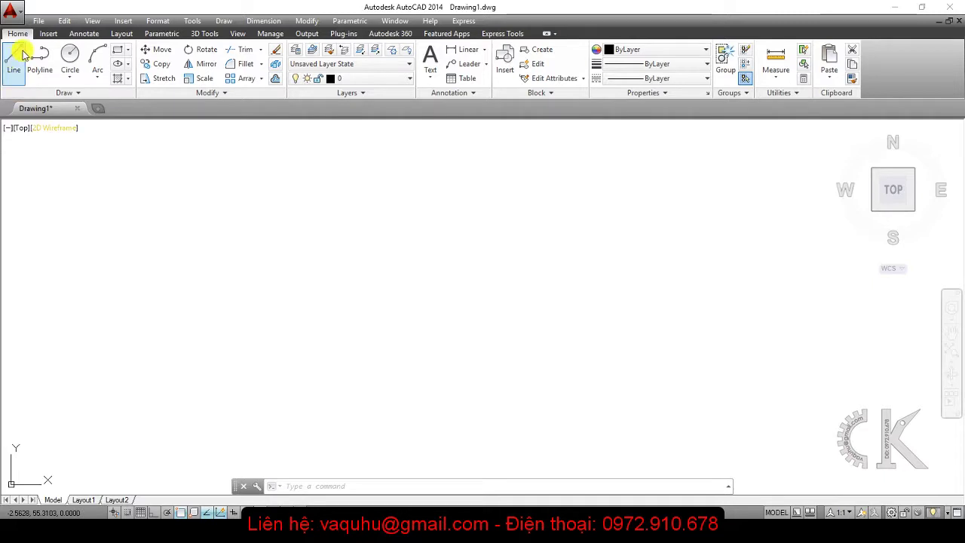
Step: Draw a small circle with a vertical stem line below it
{"action": "left_click", "coordinate": [70, 55]}
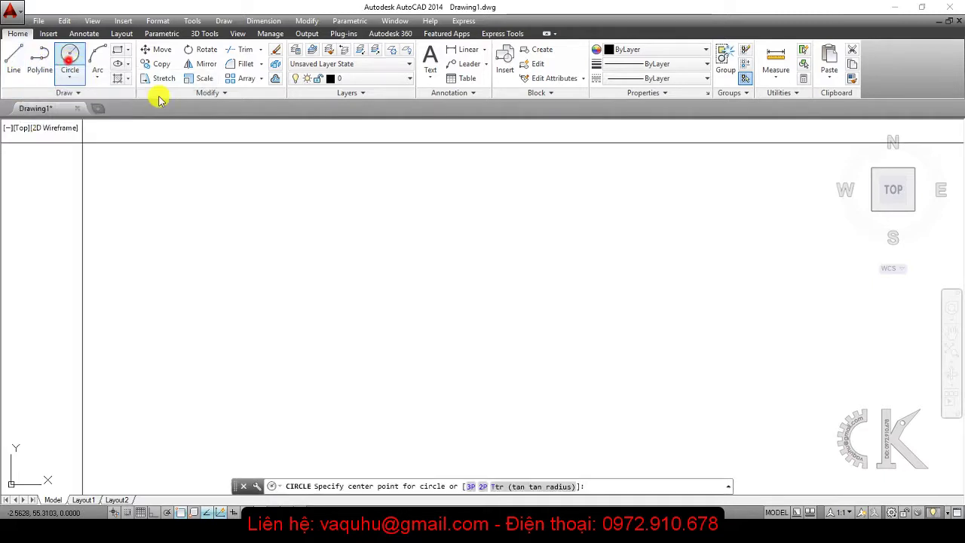
{"action": "left_click", "coordinate": [405, 214]}
{"action": "left_click", "coordinate": [425, 229]}
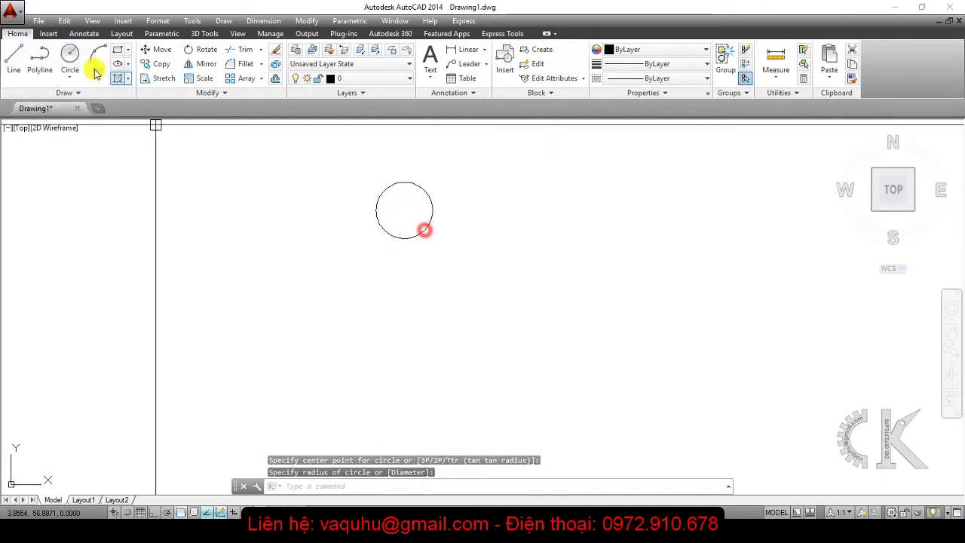
{"action": "left_click", "coordinate": [22, 65]}
{"action": "left_click", "coordinate": [404, 238]}
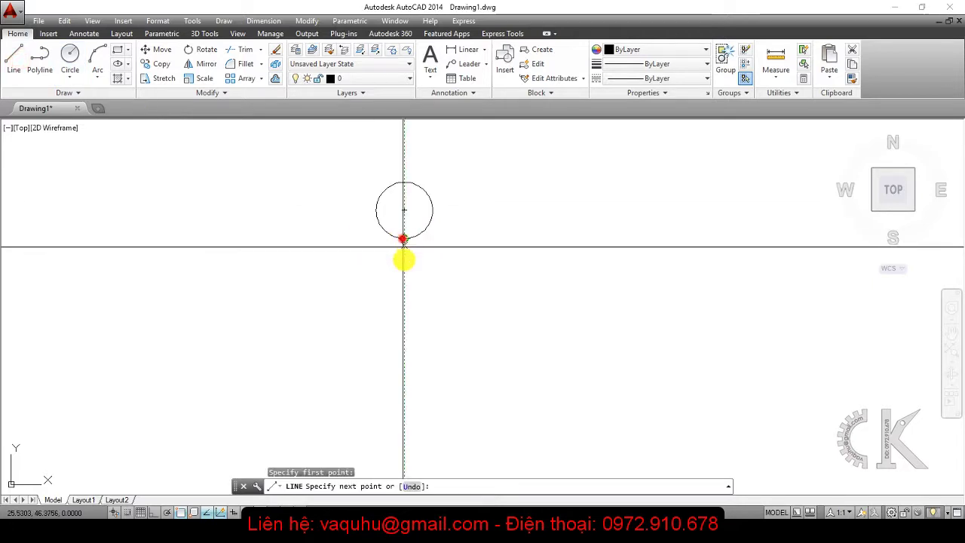
{"action": "left_click", "coordinate": [405, 278]}
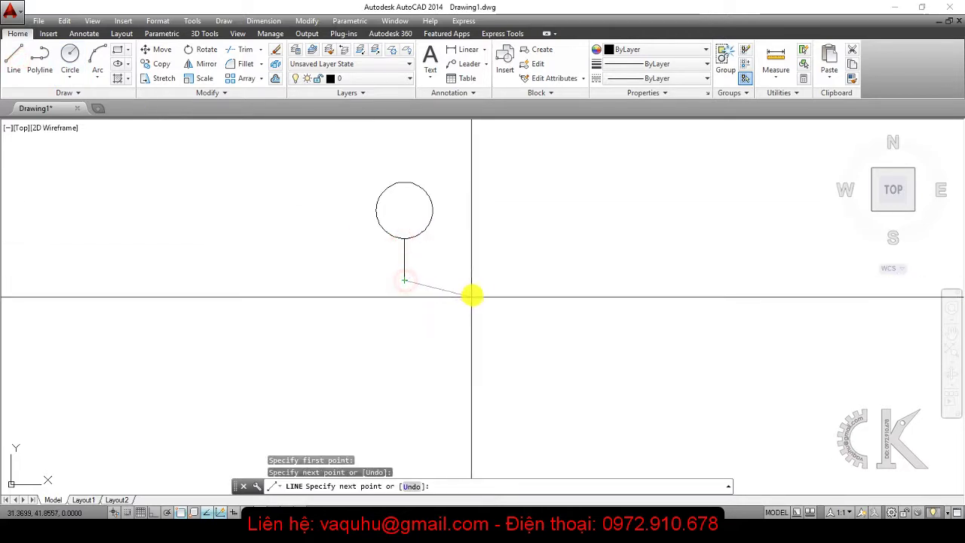
{"action": "key", "text": "Escape"}
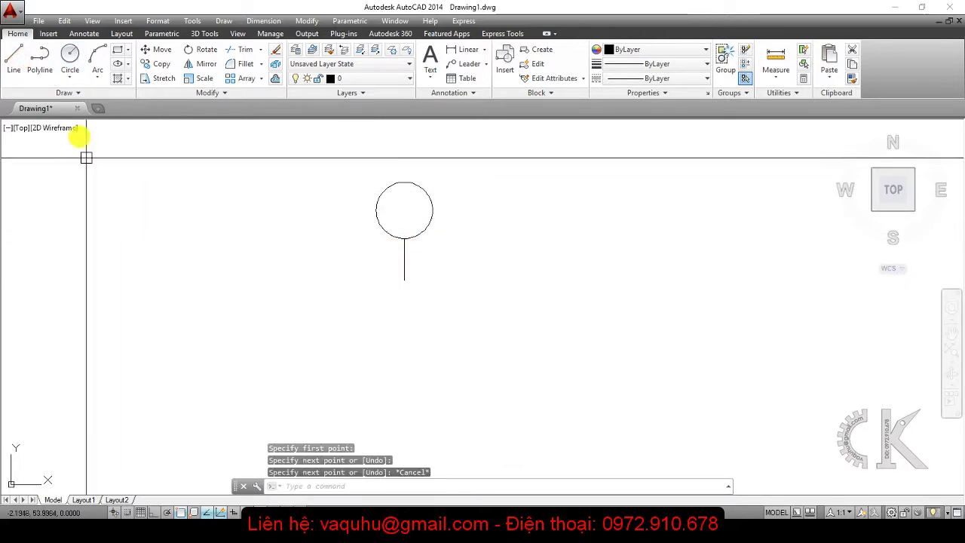
Step: Draw a horizontal line running right from the stem's lower end
{"action": "left_click", "coordinate": [18, 61]}
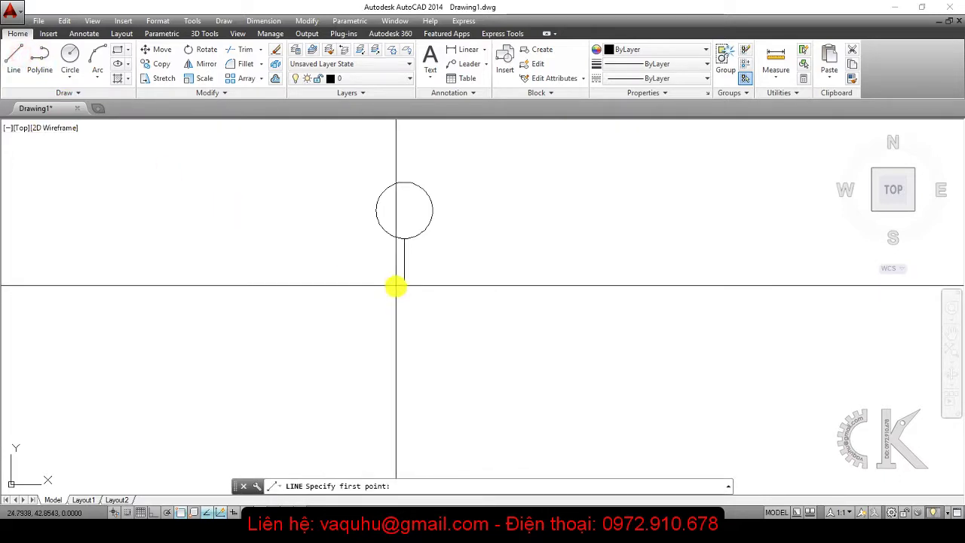
{"action": "left_click", "coordinate": [528, 280]}
{"action": "key", "text": "Return"}
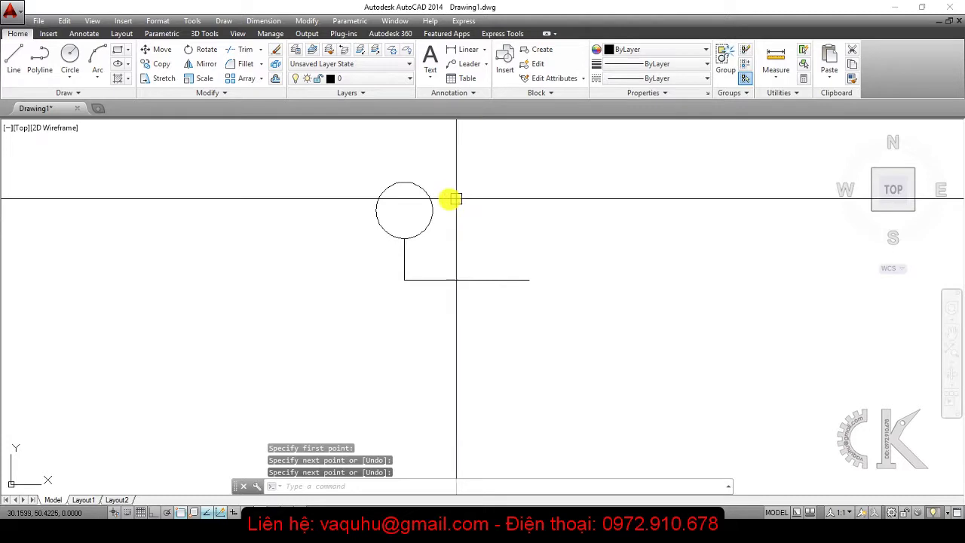
Step: Mirror the circle and stem across the horizontal line, keeping the originals
{"action": "left_click", "coordinate": [208, 66]}
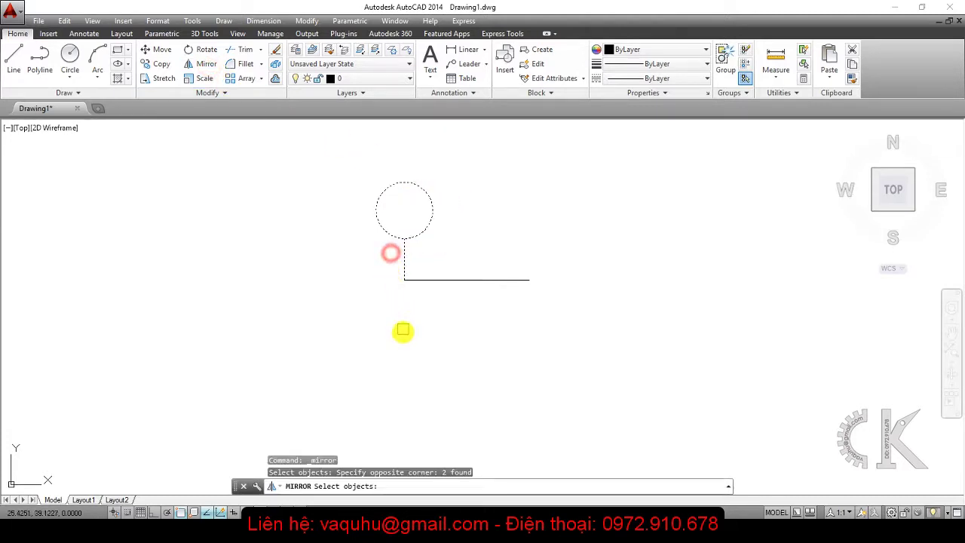
{"action": "key", "text": "Return"}
{"action": "left_click", "coordinate": [404, 277]}
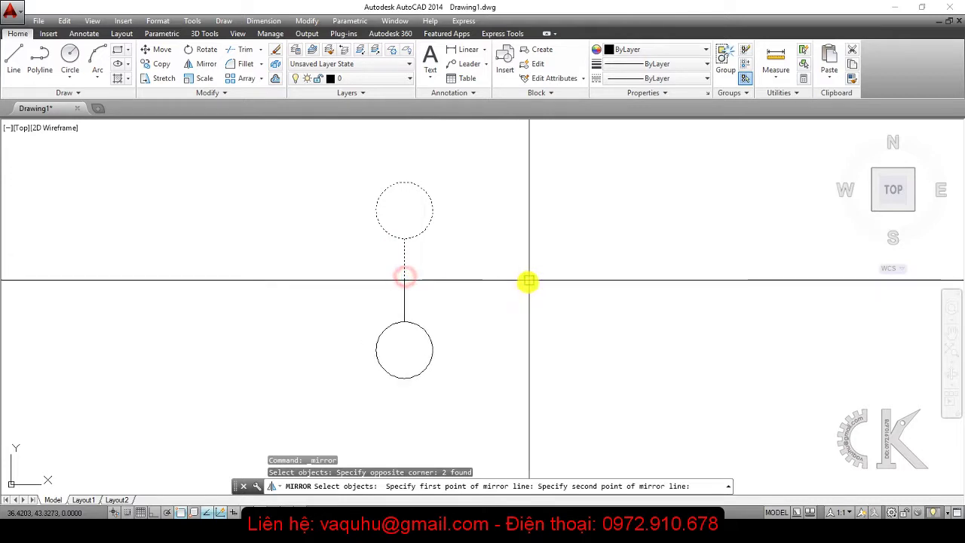
{"action": "left_click", "coordinate": [528, 281]}
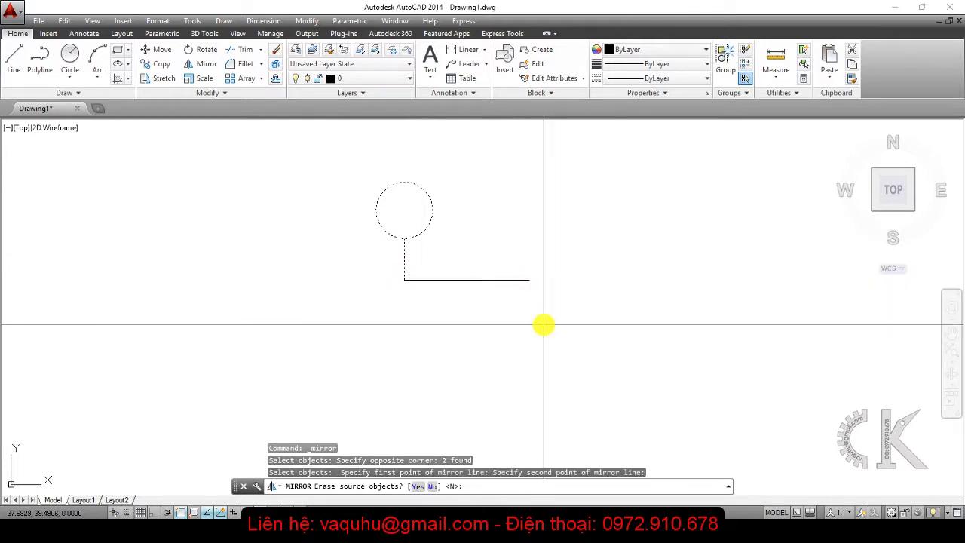
{"action": "key", "text": "Return"}
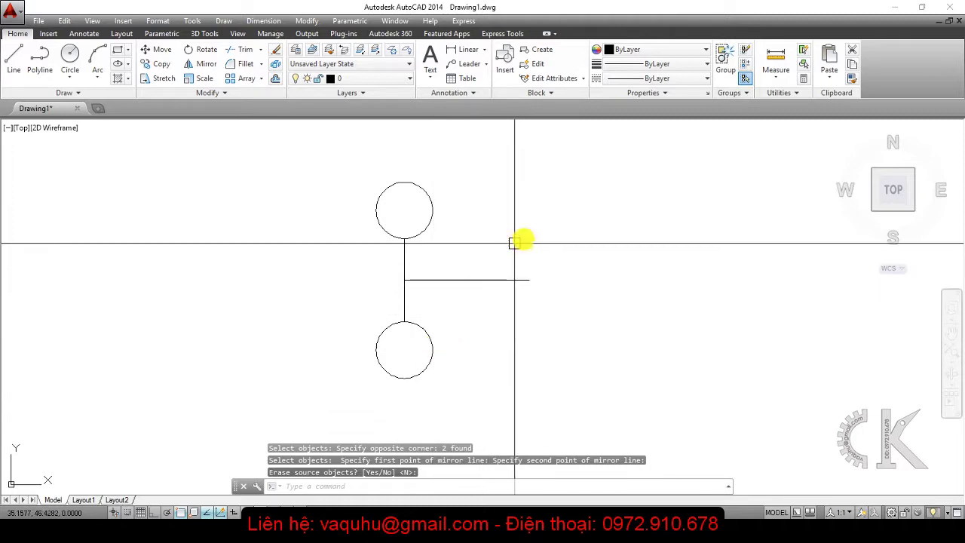
{"action": "mouse_move", "coordinate": [515, 246]}
{"action": "middle_mouse_down"}
{"action": "mouse_move", "coordinate": [326, 248]}
{"action": "mouse_move", "coordinate": [510, 448]}
{"action": "middle_mouse_up"}
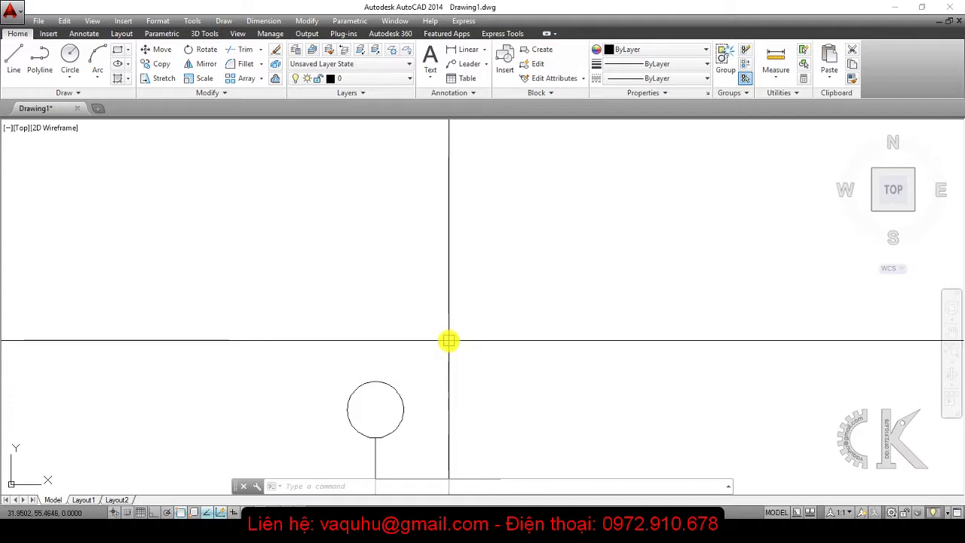
{"action": "type", "text": "z"}
Step: Zoom out by scale factor 0.01 and pan to empty drawing space
{"action": "key", "text": "Return"}
{"action": "type", "text": "s"}
{"action": "key", "text": "Return"}
{"action": "type", "text": "0"}
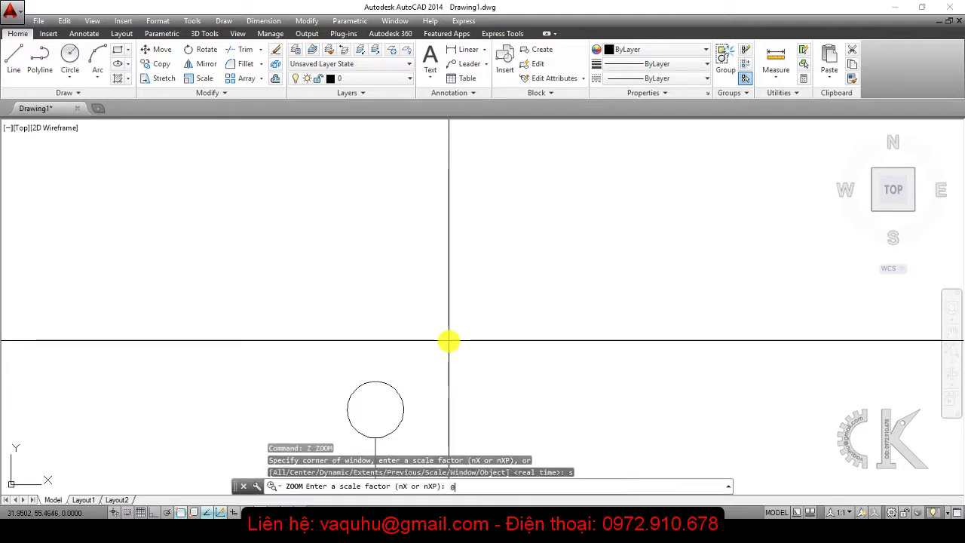
{"action": "type", "text": "1"}
{"action": "key", "text": "Return"}
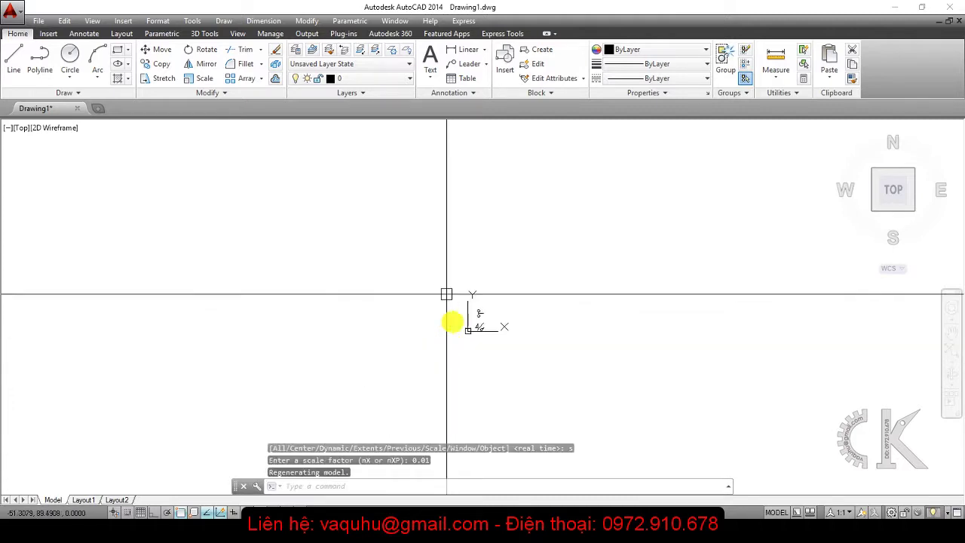
{"action": "scroll", "coordinate": [478, 269], "scroll_direction": "up", "scroll_amount": 3}
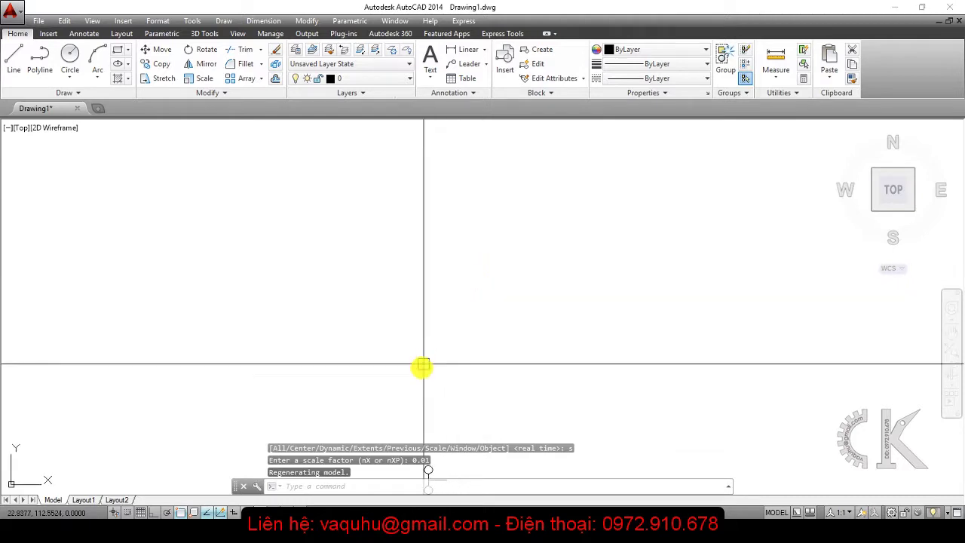
{"action": "middle_click_drag", "start_coordinate": [429, 439], "coordinate": [434, 368]}
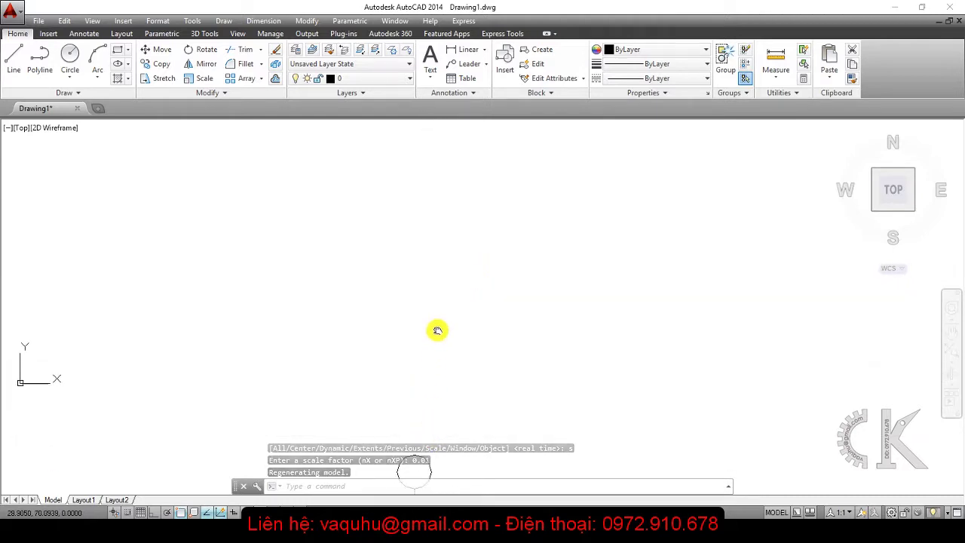
{"action": "middle_click_drag", "start_coordinate": [437, 330], "coordinate": [428, 432]}
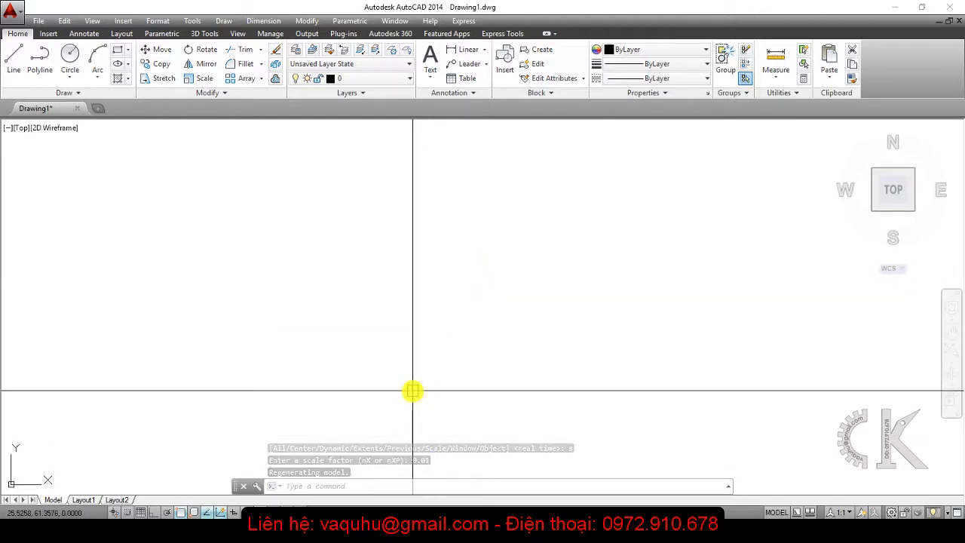
Step: Draw a new circle in the empty area
{"action": "left_click", "coordinate": [69, 59]}
{"action": "left_click", "coordinate": [362, 348]}
{"action": "left_click", "coordinate": [386, 350]}
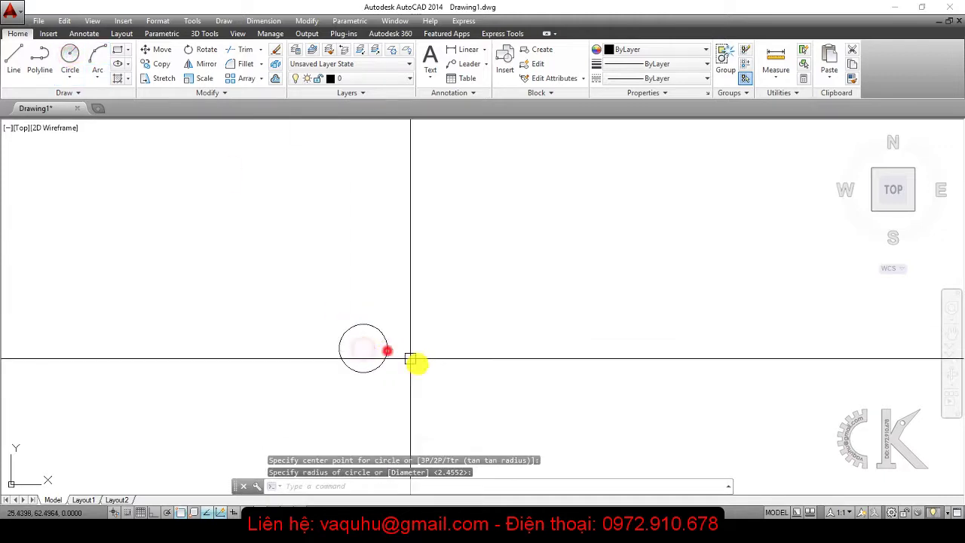
Step: Draw a vertical line to the right of the new circle
{"action": "left_click", "coordinate": [12, 66]}
{"action": "left_click", "coordinate": [418, 315]}
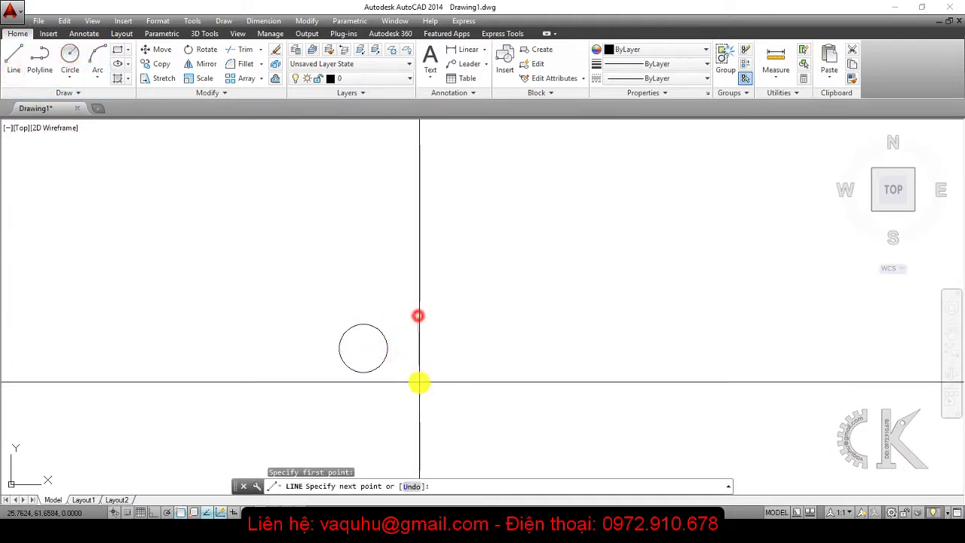
{"action": "left_click", "coordinate": [418, 390]}
{"action": "key", "text": "Return"}
{"action": "scroll", "coordinate": [383, 371], "scroll_direction": "up", "scroll_amount": 3}
{"action": "scroll", "coordinate": [383, 371], "scroll_direction": "up", "scroll_amount": 2}
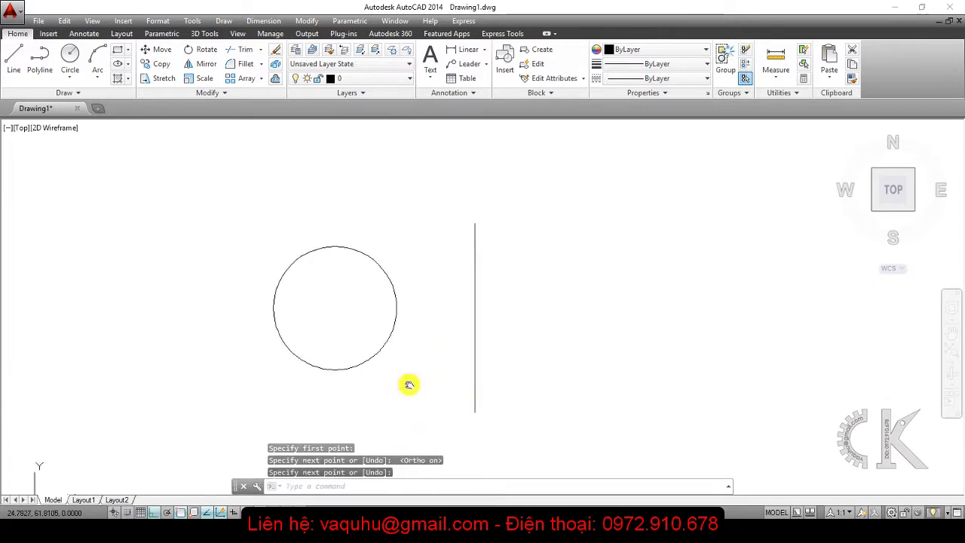
Step: Mirror the circle across the vertical line, erasing the original circle
{"action": "left_click", "coordinate": [207, 67]}
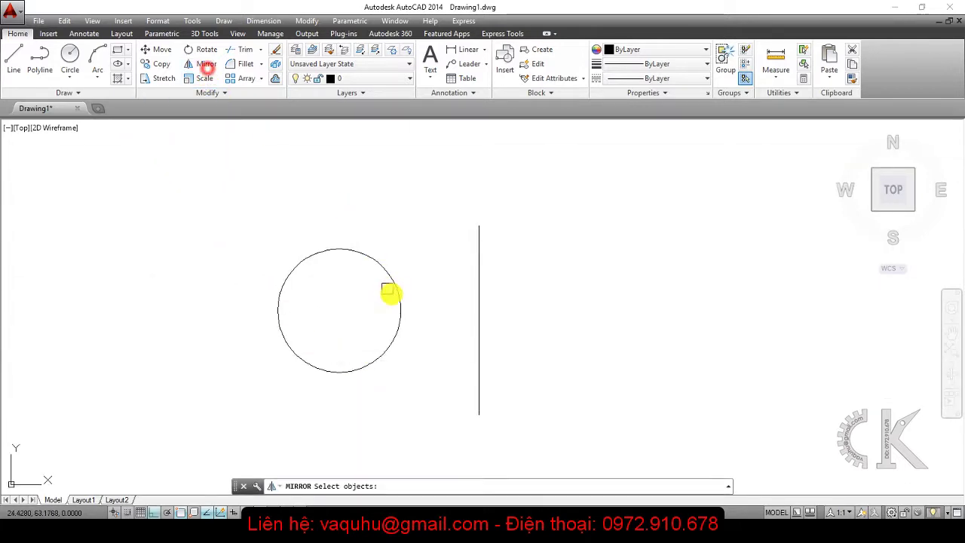
{"action": "left_click", "coordinate": [481, 416]}
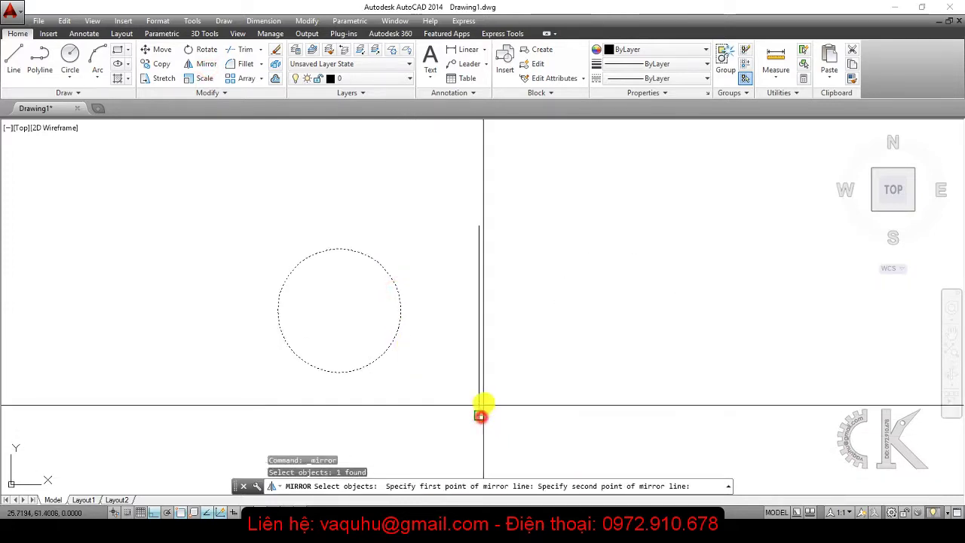
{"action": "left_click", "coordinate": [475, 230]}
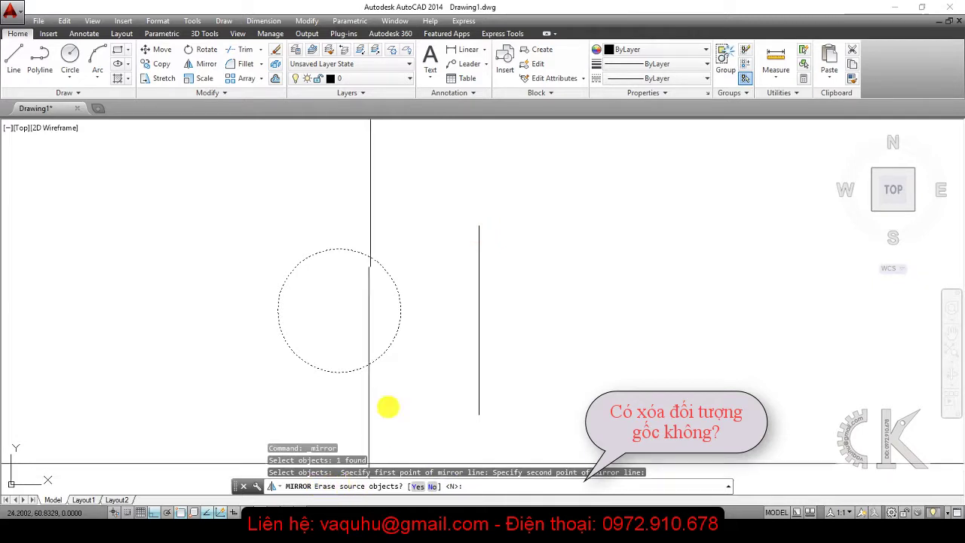
{"action": "left_click", "coordinate": [420, 486]}
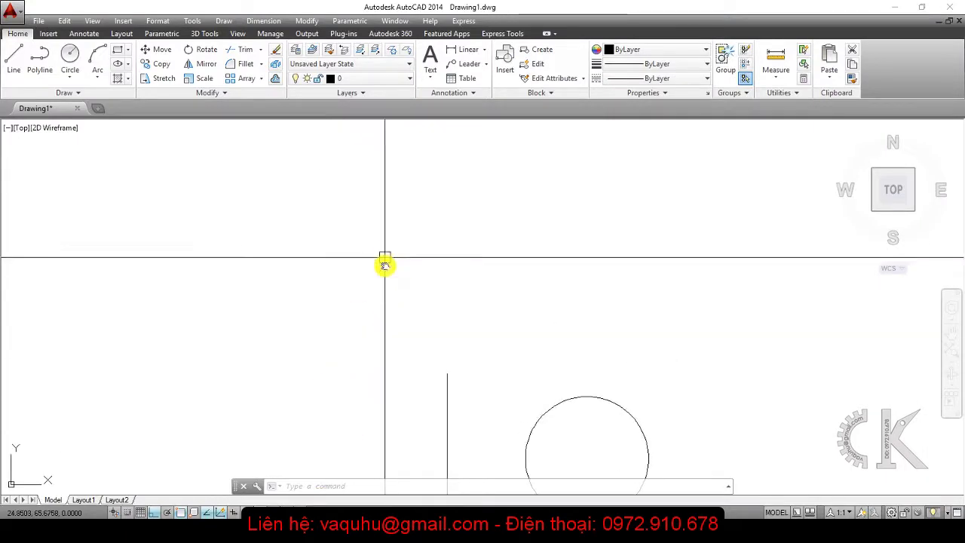
Step: Pan the view and draw another large circle
{"action": "middle_click_drag", "start_coordinate": [342, 337], "coordinate": [84, 85]}
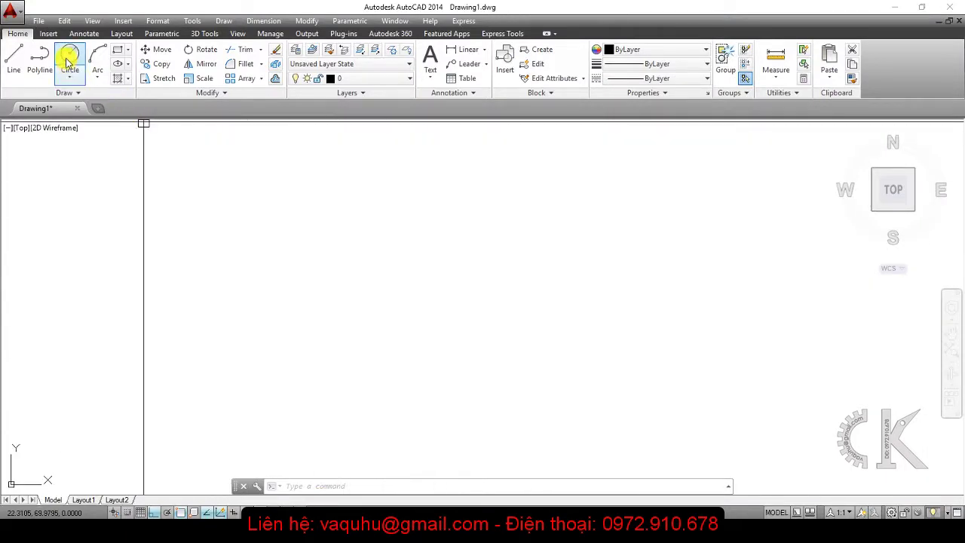
{"action": "left_click", "coordinate": [68, 60]}
{"action": "left_click", "coordinate": [456, 317]}
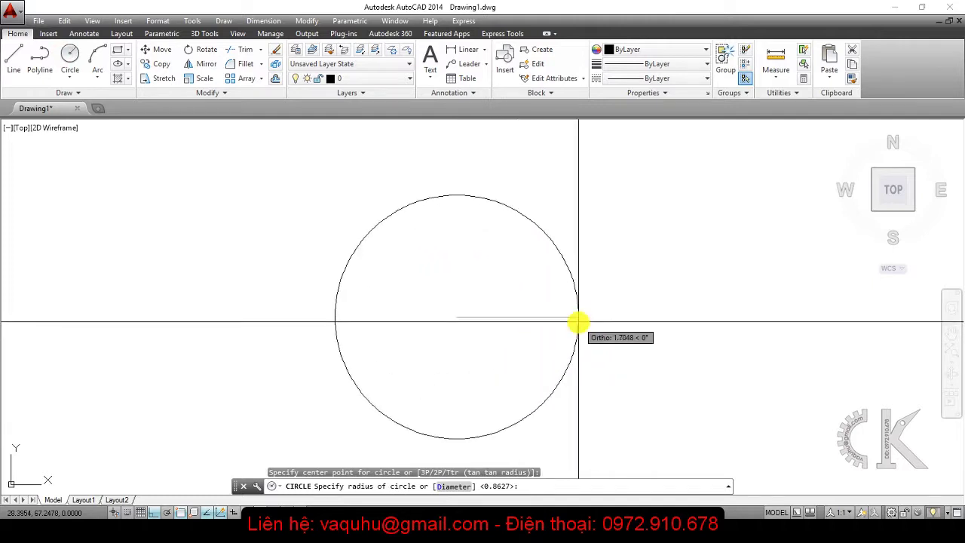
{"action": "left_click", "coordinate": [577, 322]}
Step: Cancel the accidental grip stretch of the right circle and enter the Scale alias sc
{"action": "scroll", "coordinate": [562, 331], "scroll_direction": "down", "scroll_amount": 2}
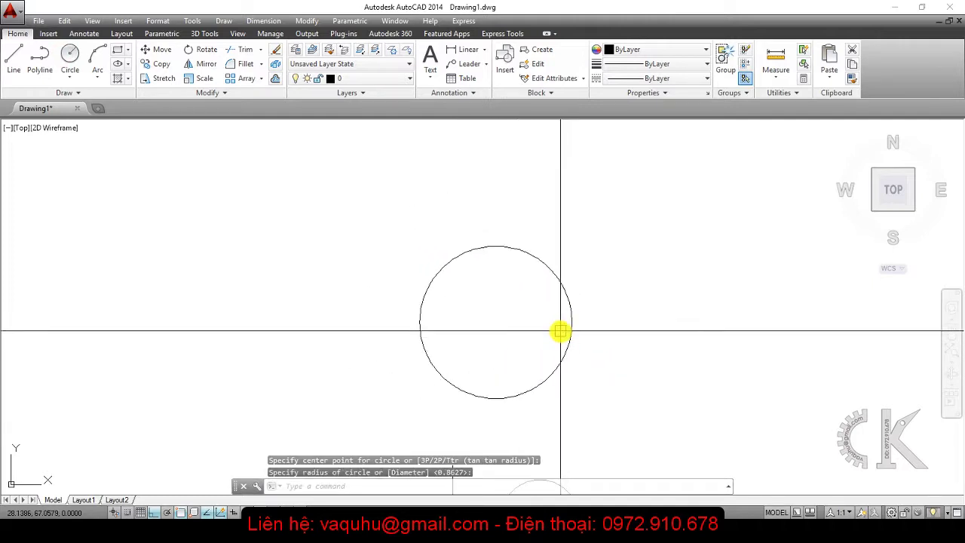
{"action": "left_click", "coordinate": [567, 300]}
{"action": "left_click", "coordinate": [496, 322]}
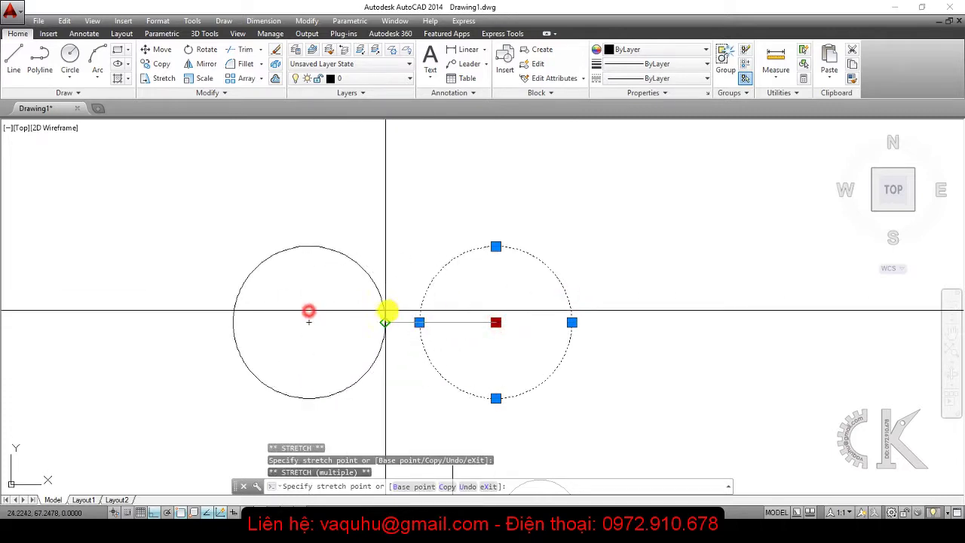
{"action": "key", "text": "Escape"}
{"action": "key", "text": "Escape"}
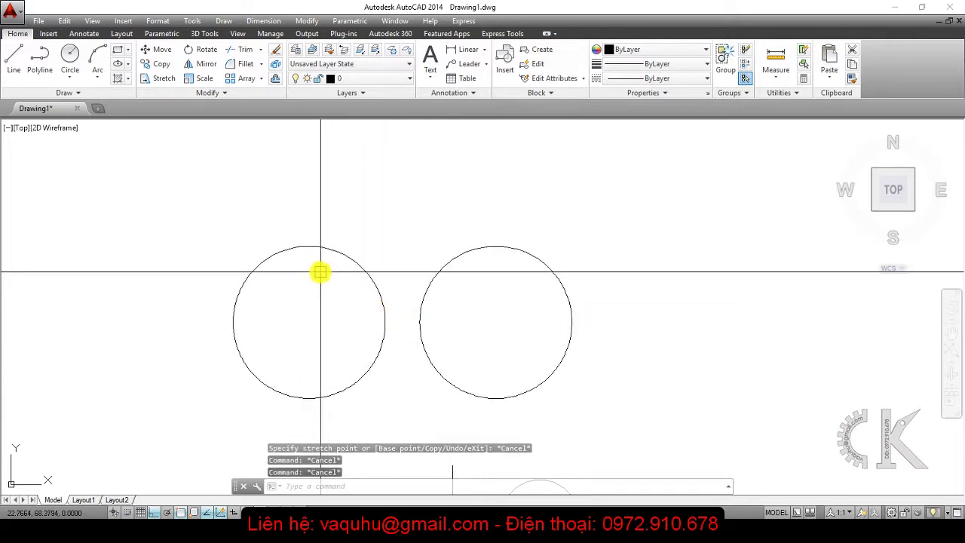
{"action": "type", "text": "sc"}
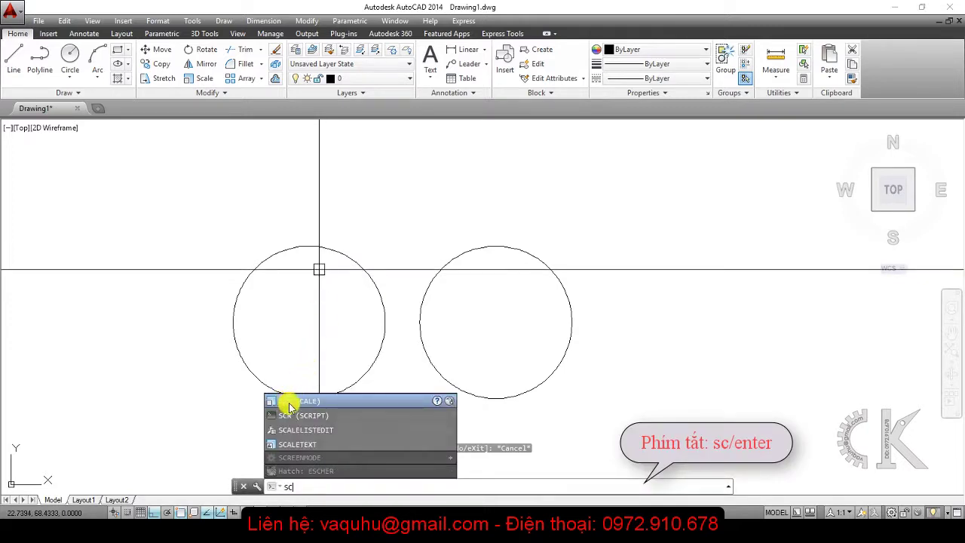
Step: Scale the right circle by 0.5 about its centre
{"action": "key", "text": "Return"}
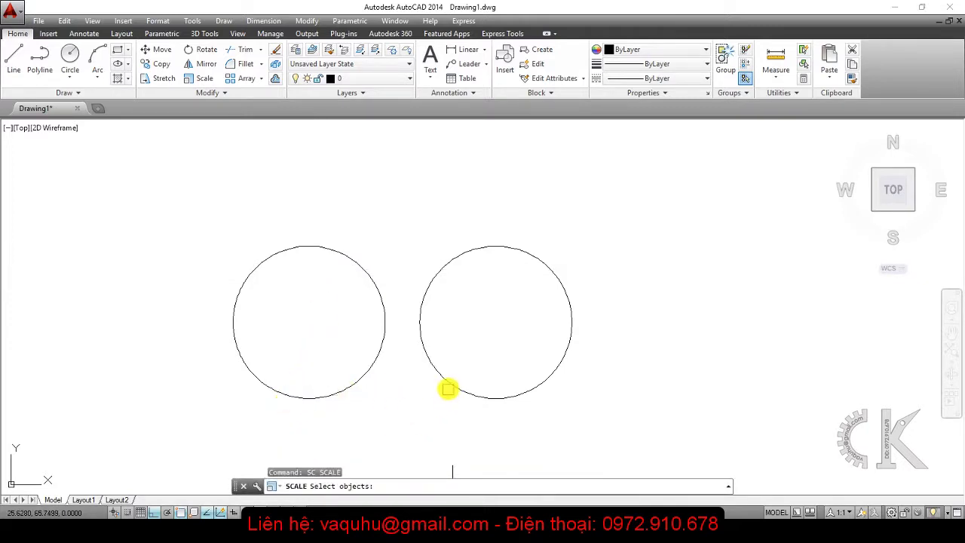
{"action": "key", "text": "Return"}
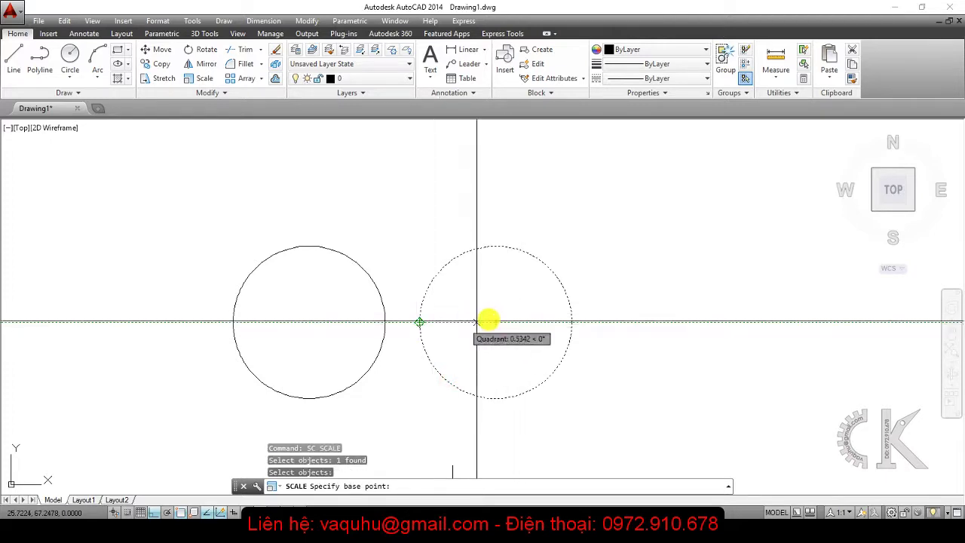
{"action": "left_click", "coordinate": [494, 320]}
{"action": "type", "text": "0.5"}
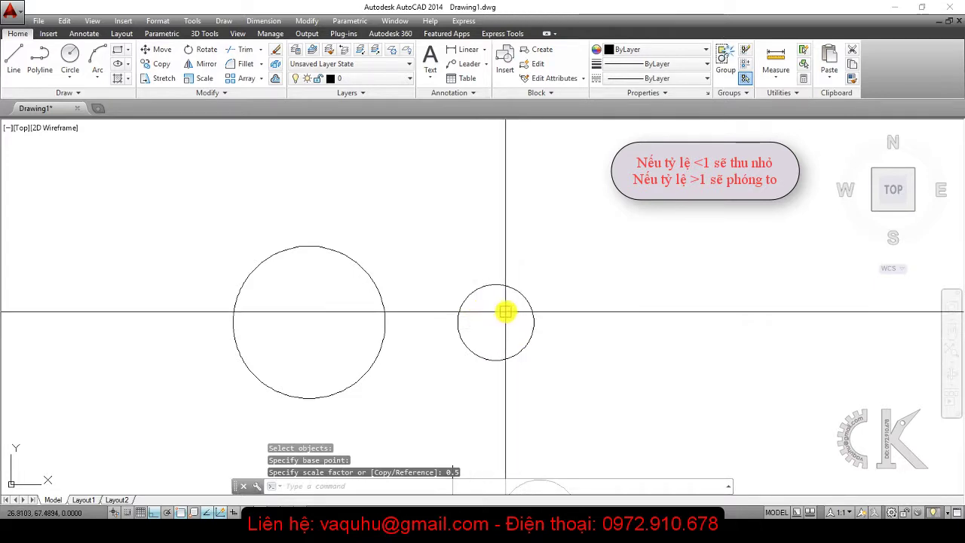
{"action": "middle_click_drag", "start_coordinate": [396, 278], "coordinate": [291, 229]}
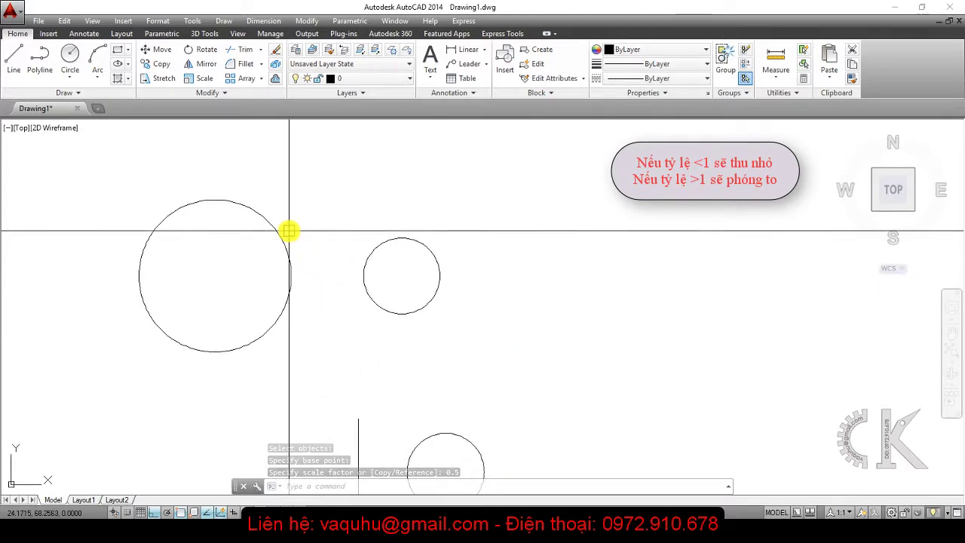
Step: Undo the half-scale of the right circle and cancel the accidental grip stretch
{"action": "key", "text": "ctrl+z"}
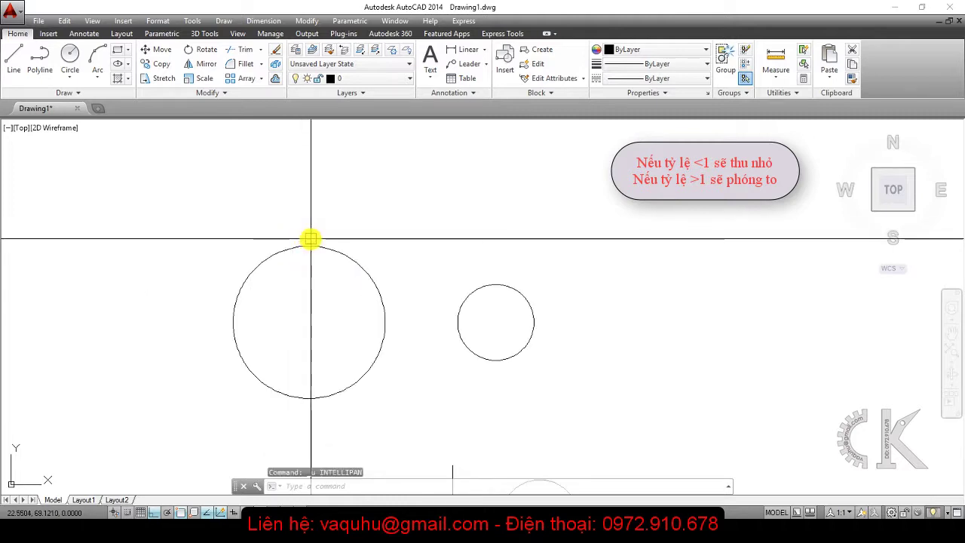
{"action": "key", "text": "ctrl+z"}
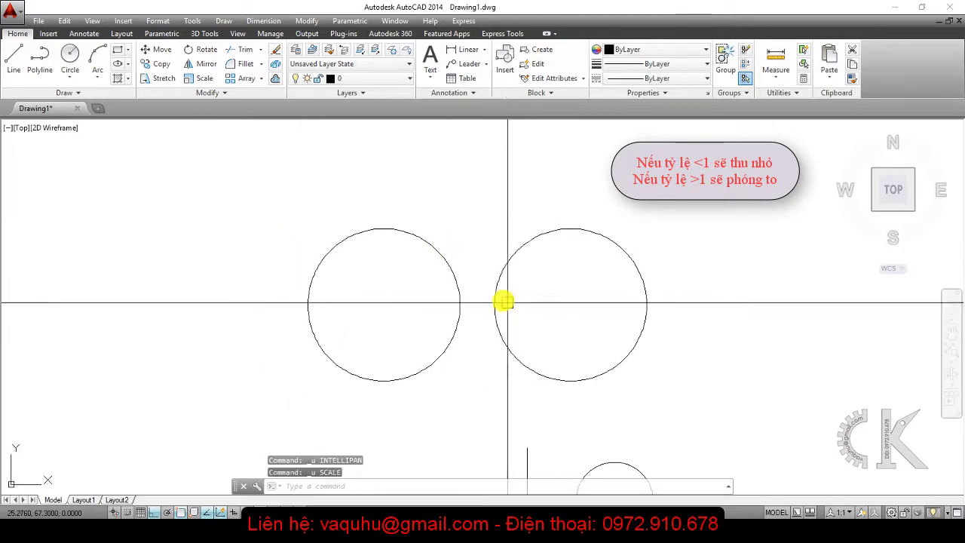
{"action": "left_click", "coordinate": [493, 293]}
{"action": "left_click", "coordinate": [571, 303]}
{"action": "middle_click_drag", "start_coordinate": [570, 303], "coordinate": [478, 312]}
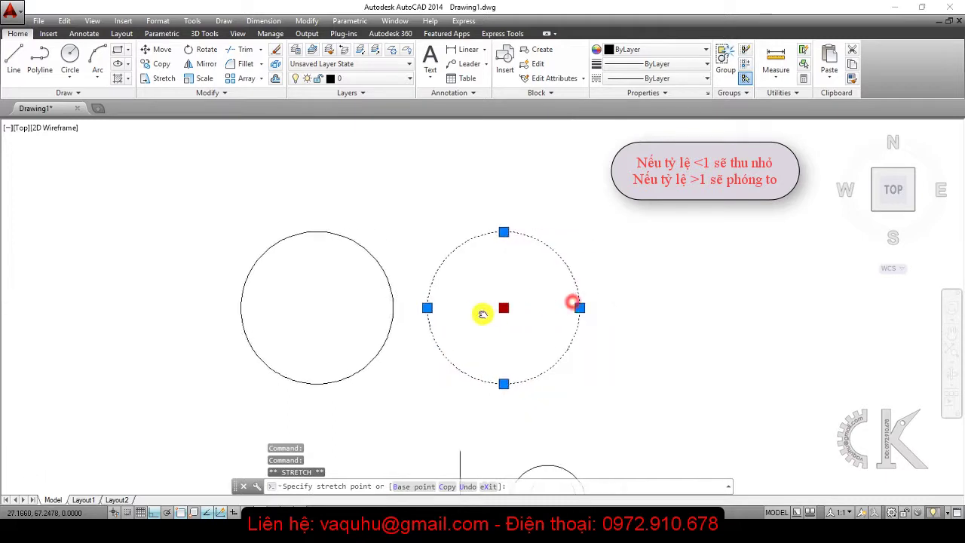
{"action": "mouse_move", "coordinate": [650, 298]}
{"action": "middle_mouse_down"}
{"action": "mouse_move", "coordinate": [532, 327]}
{"action": "mouse_move", "coordinate": [437, 319]}
{"action": "middle_mouse_up"}
{"action": "key", "text": "Escape"}
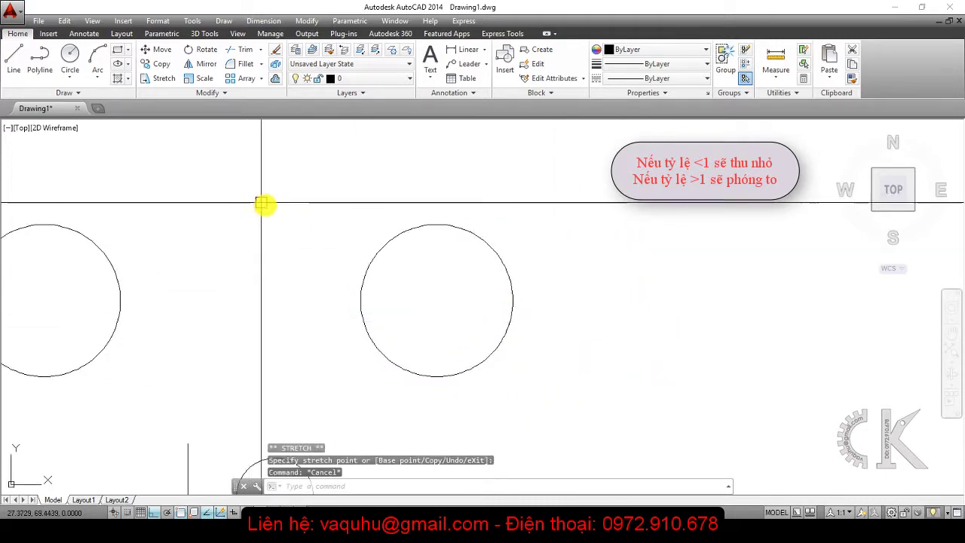
{"action": "type", "text": "sc"}
Step: Scale the right circle by a factor of 2 about its centre
{"action": "key", "text": "Return"}
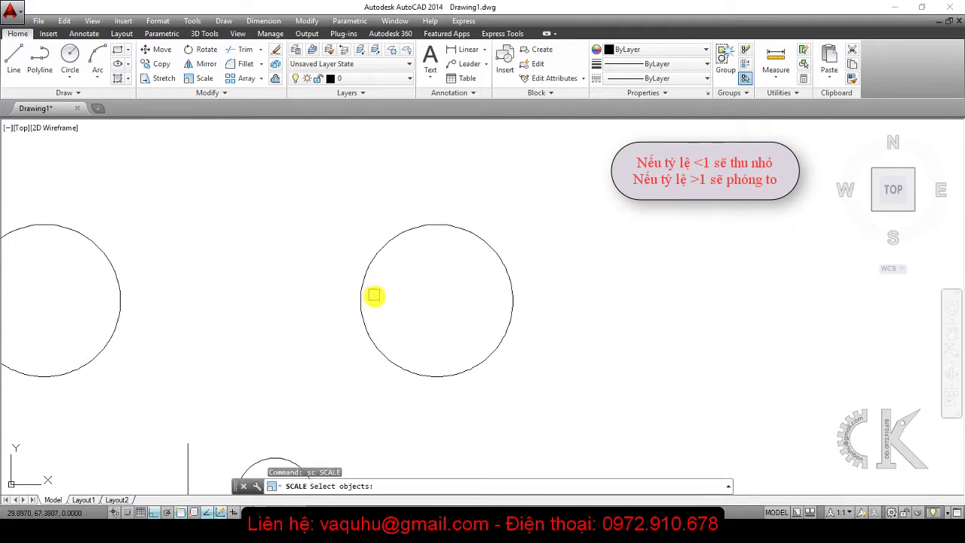
{"action": "right_click", "coordinate": [365, 278]}
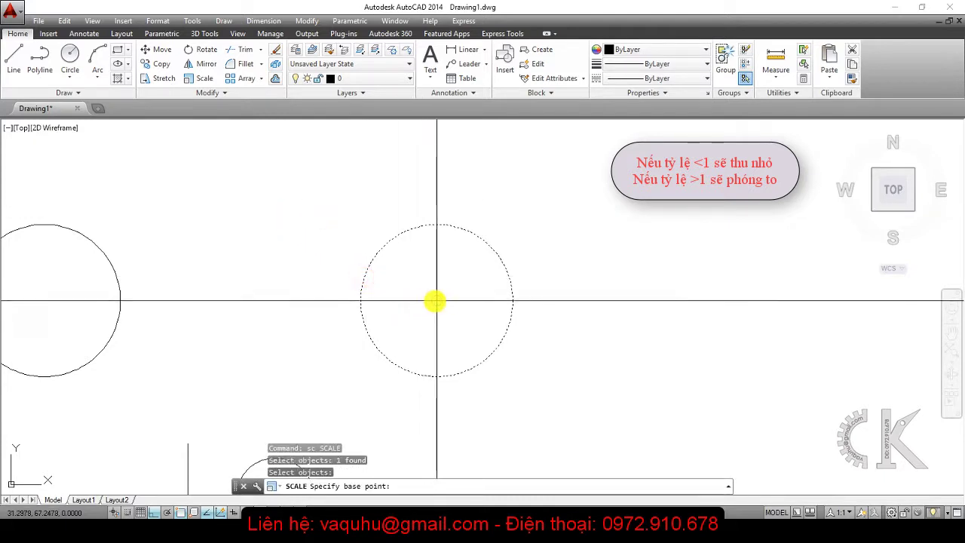
{"action": "left_click", "coordinate": [437, 301]}
{"action": "type", "text": "2"}
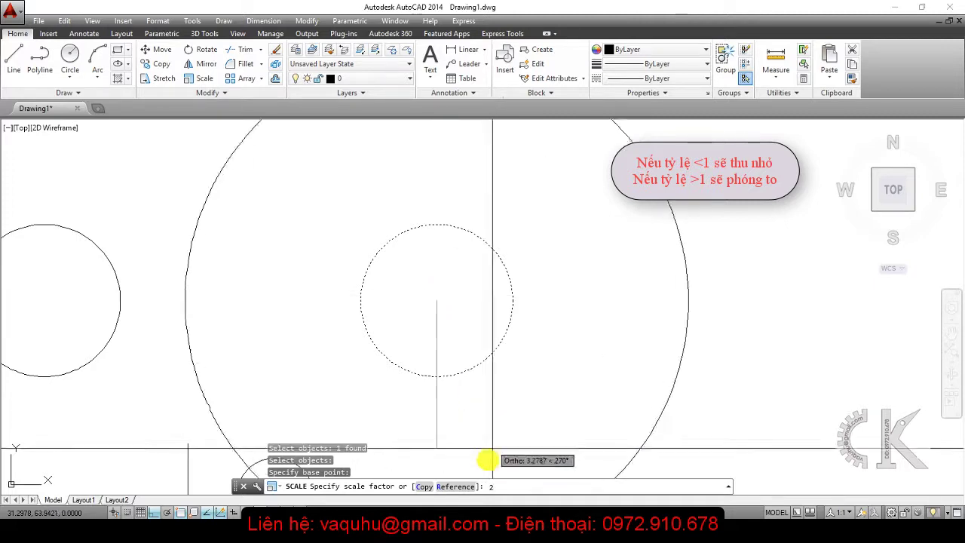
{"action": "key", "text": "Return"}
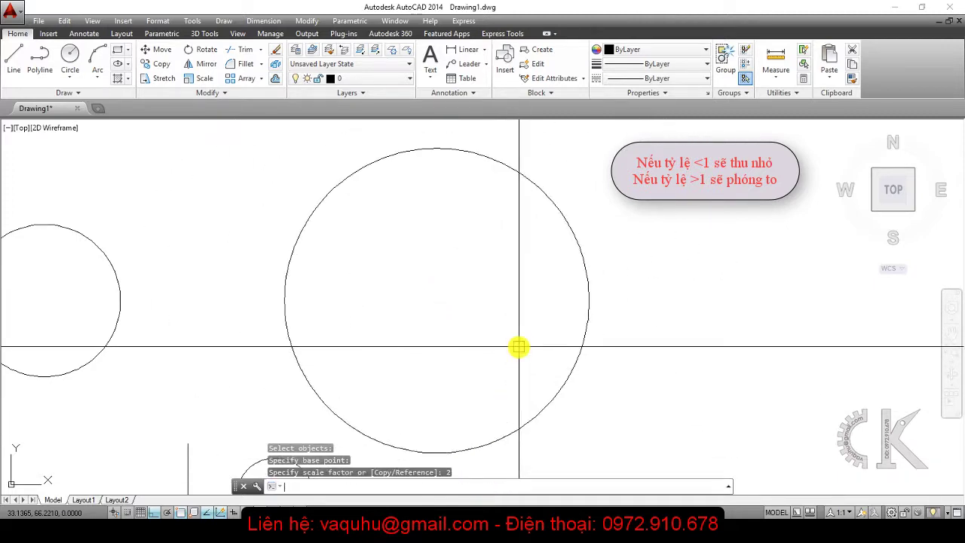
{"action": "mouse_move", "coordinate": [481, 337]}
{"action": "middle_mouse_down"}
{"action": "mouse_move", "coordinate": [510, 318]}
{"action": "mouse_move", "coordinate": [533, 334]}
{"action": "middle_mouse_up"}
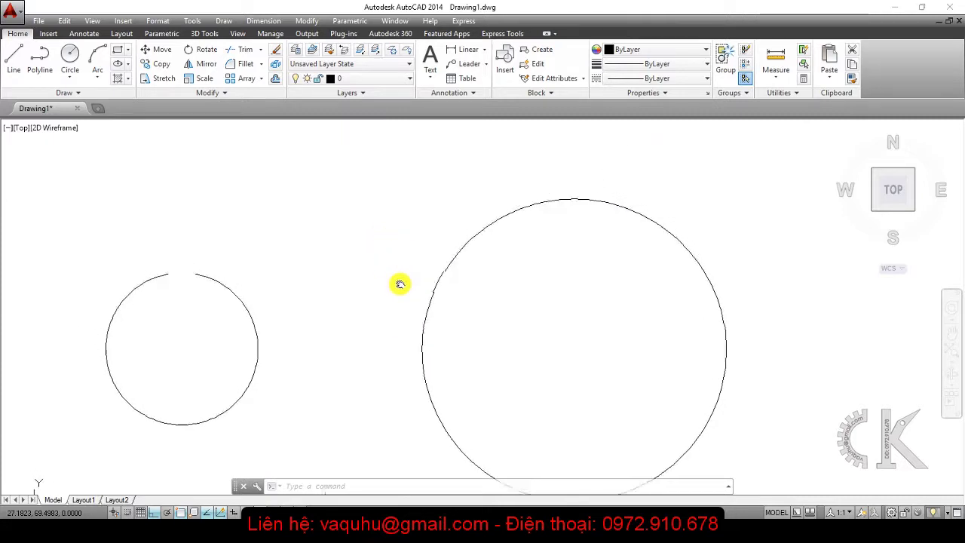
Step: Draw a small circle in empty space by picking a centre point and radius
{"action": "middle_click_drag", "start_coordinate": [437, 309], "coordinate": [433, 334]}
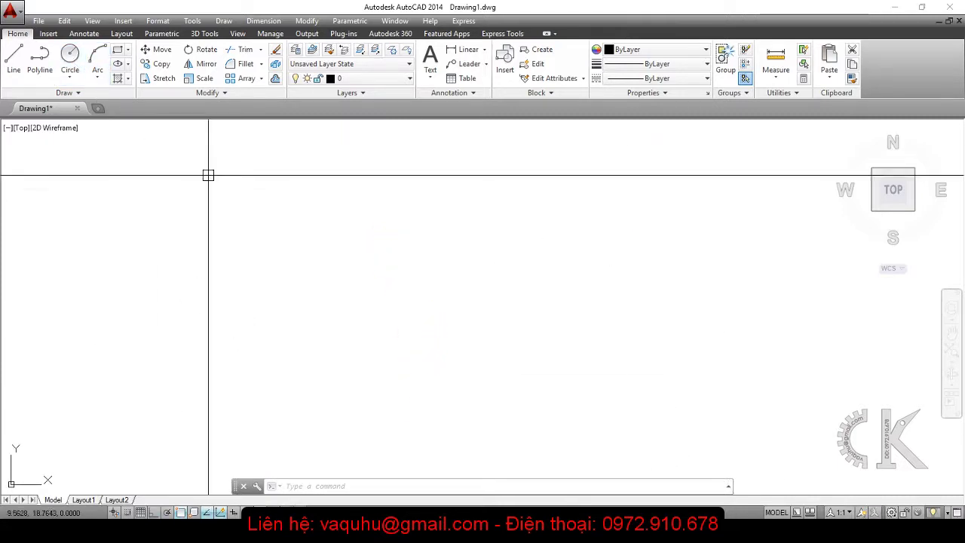
{"action": "left_click", "coordinate": [73, 64]}
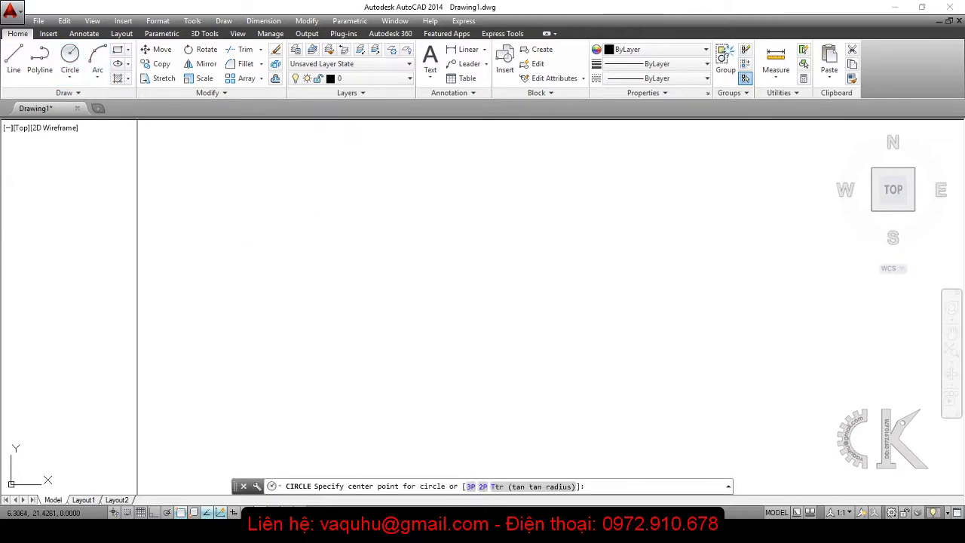
{"action": "left_click", "coordinate": [359, 243]}
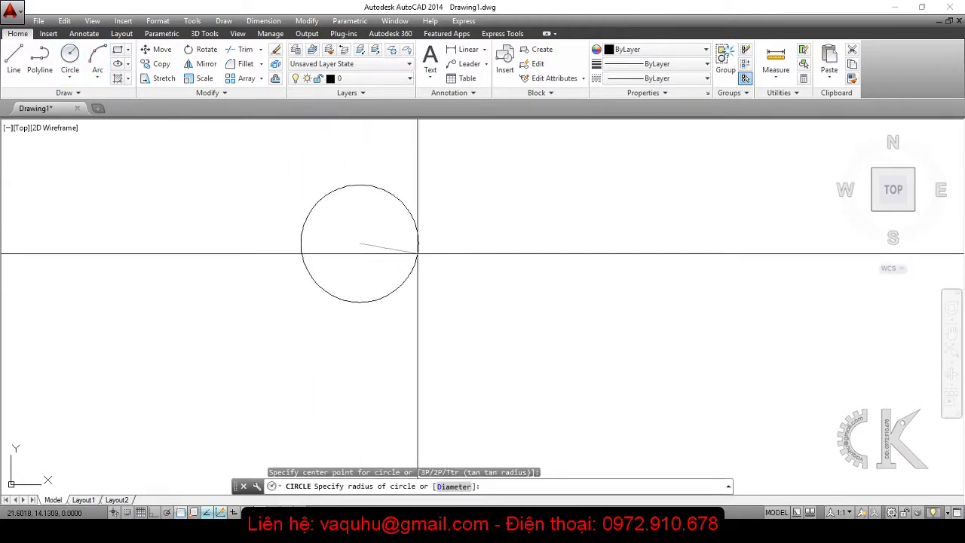
{"action": "left_click", "coordinate": [416, 230]}
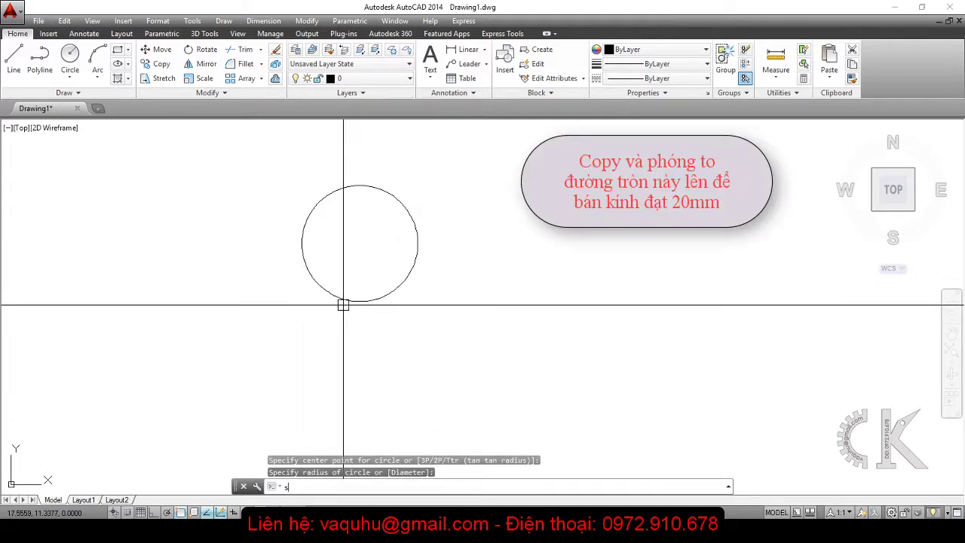
Step: Scale a copy of the circle about its centre, using its radius as reference, to new length 10
{"action": "type", "text": "sc"}
{"action": "key", "text": "Return"}
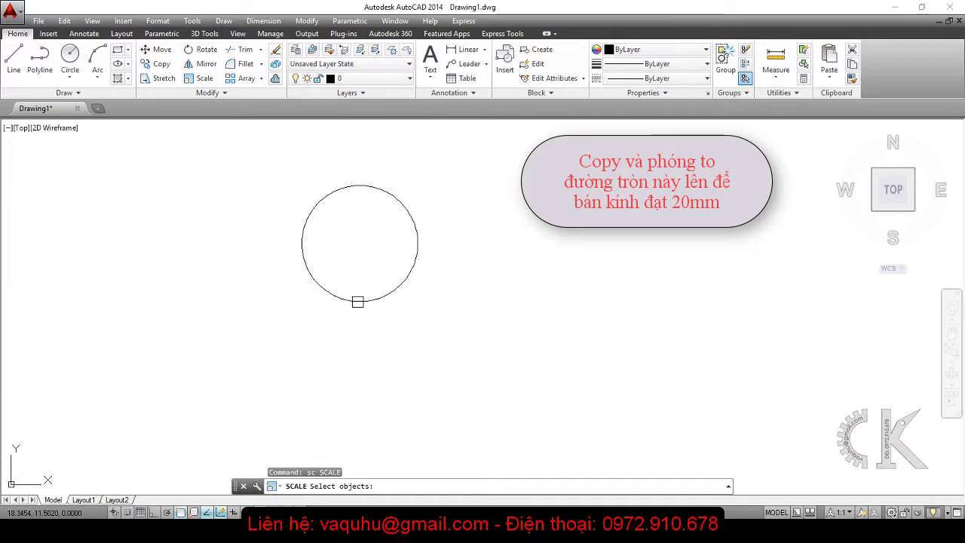
{"action": "key", "text": "Return"}
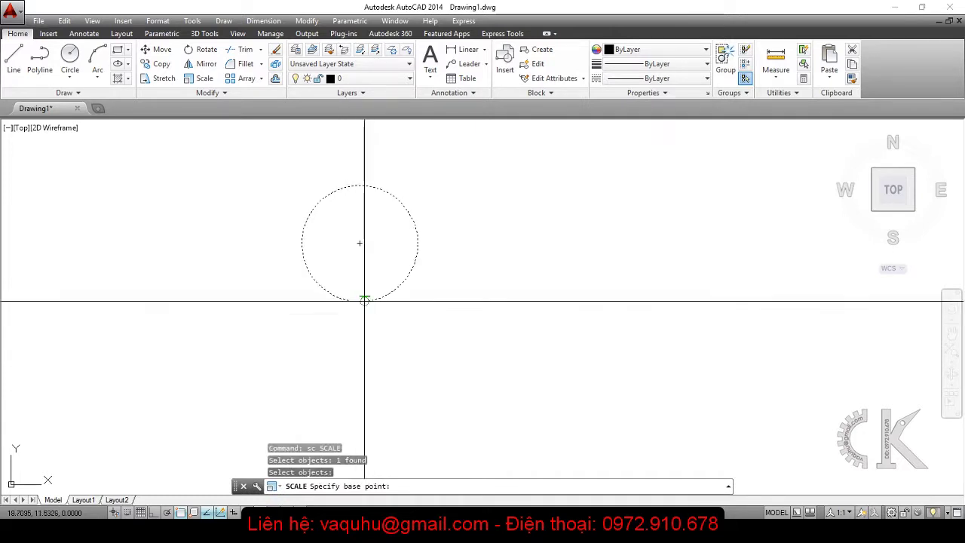
{"action": "left_click", "coordinate": [359, 244]}
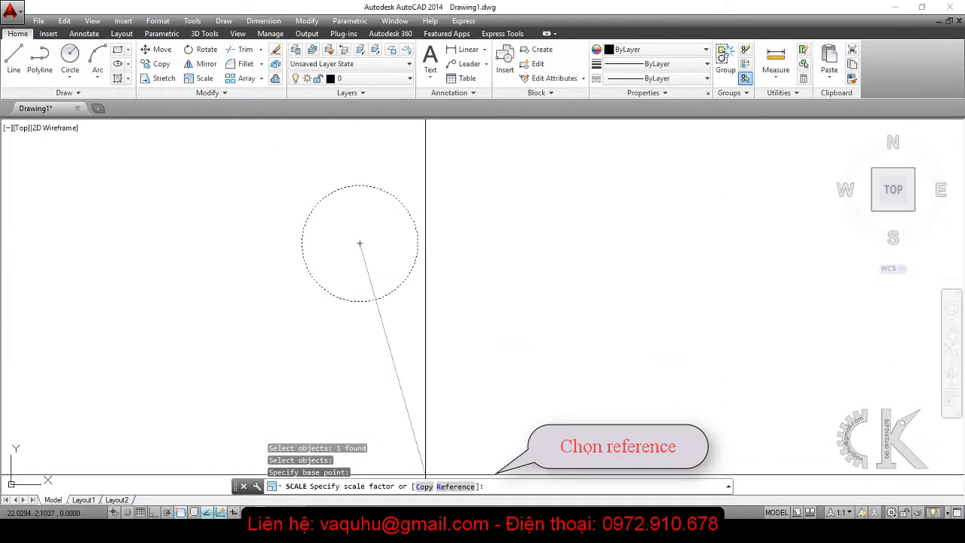
{"action": "left_click", "coordinate": [423, 486]}
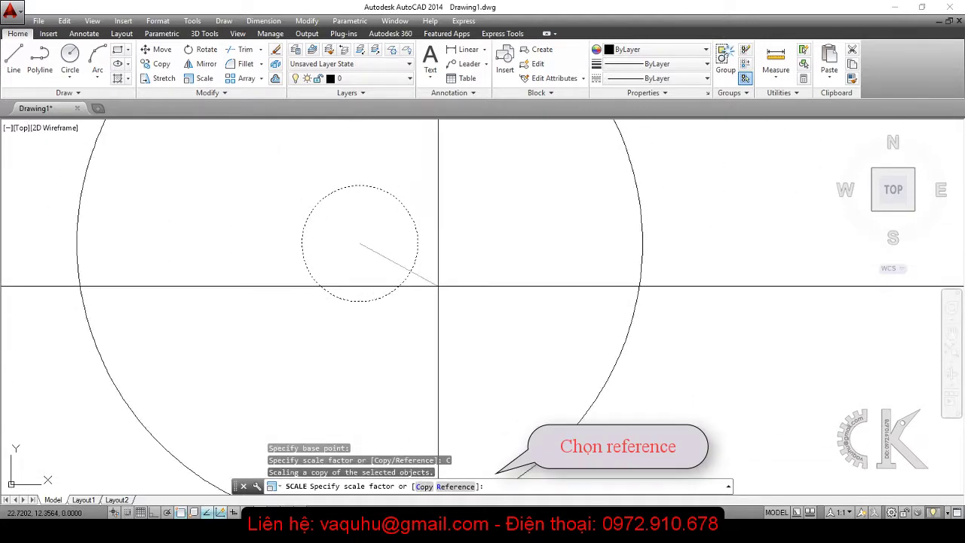
{"action": "left_click", "coordinate": [448, 487]}
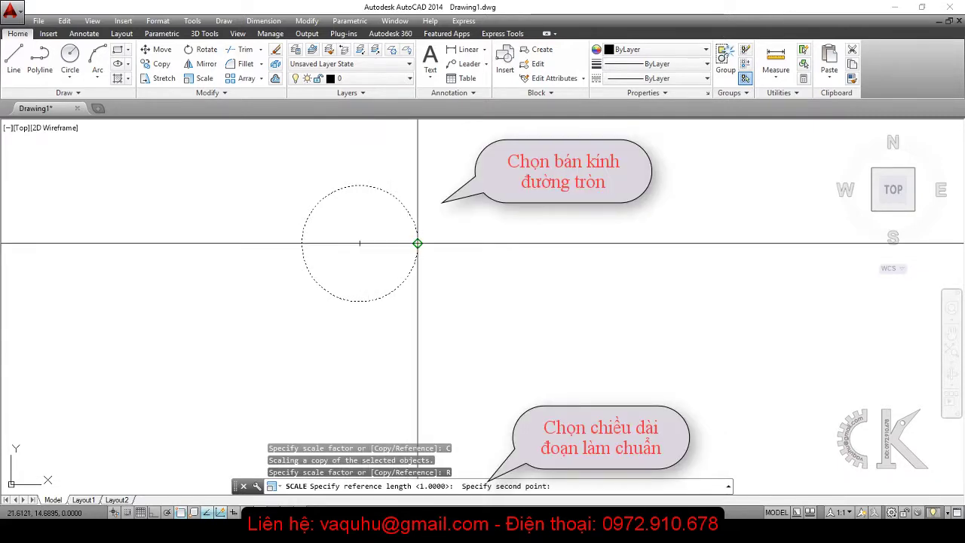
{"action": "left_click", "coordinate": [417, 243]}
{"action": "type", "text": "10"}
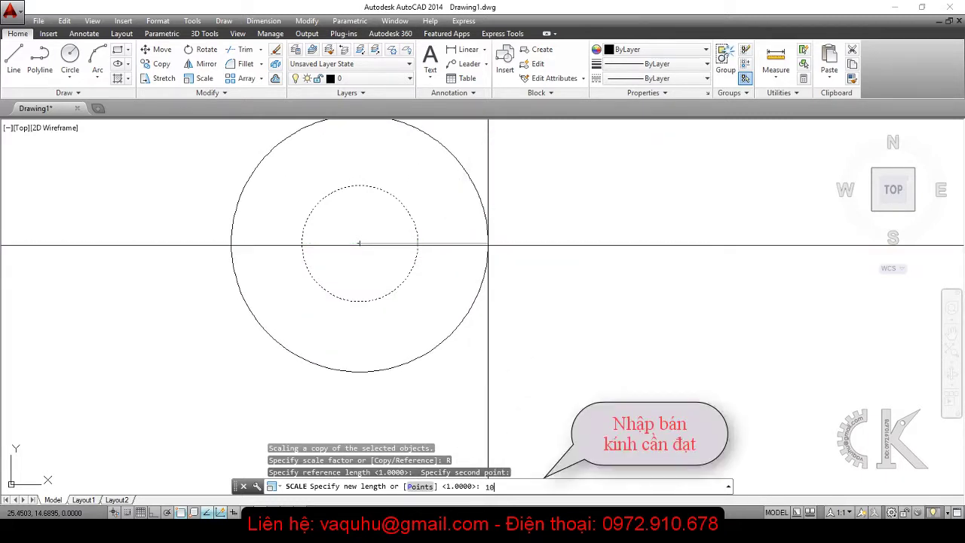
{"action": "key", "text": "Return"}
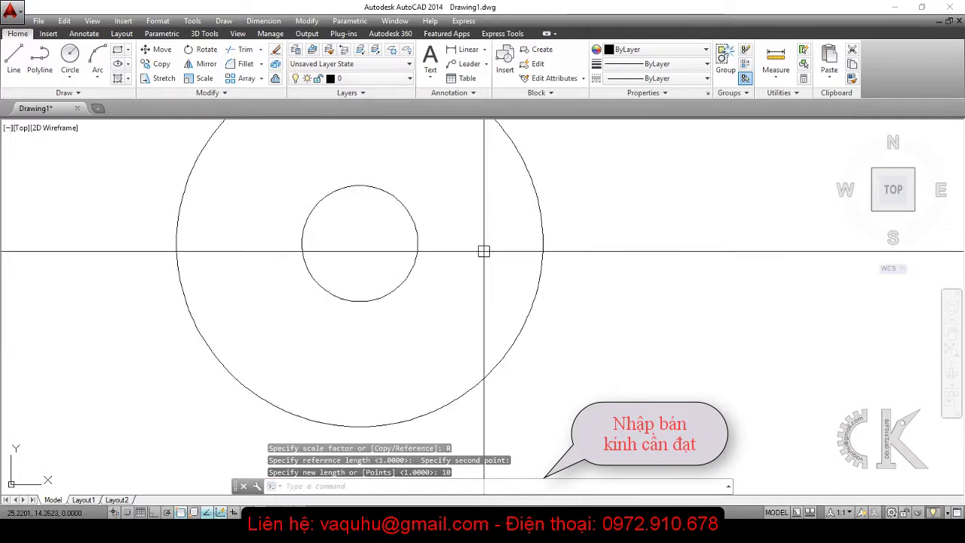
{"action": "scroll", "coordinate": [570, 303], "scroll_direction": "down", "scroll_amount": 1}
{"action": "scroll", "coordinate": [562, 293], "scroll_direction": "down", "scroll_amount": 3}
{"action": "scroll", "coordinate": [562, 293], "scroll_direction": "up", "scroll_amount": 2}
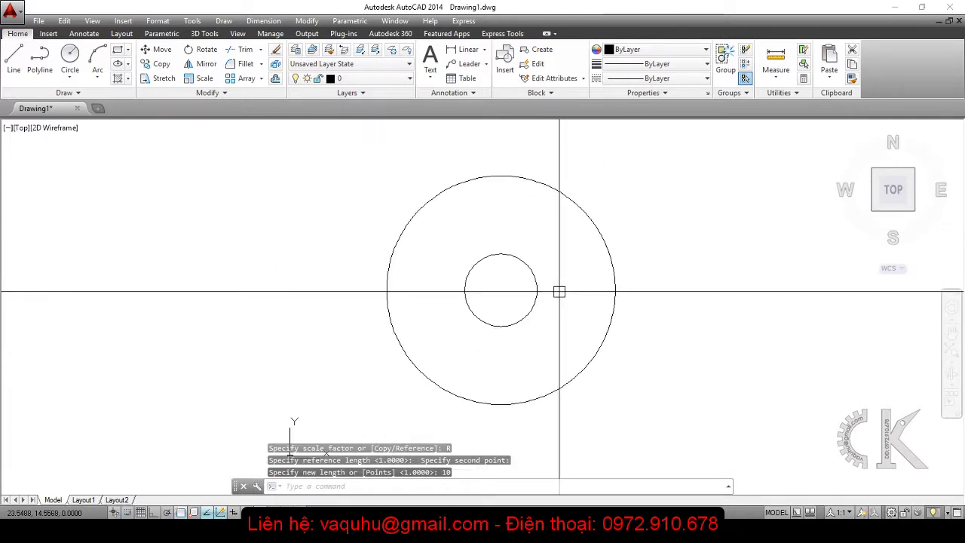
{"action": "middle_click_drag", "start_coordinate": [530, 280], "coordinate": [459, 282]}
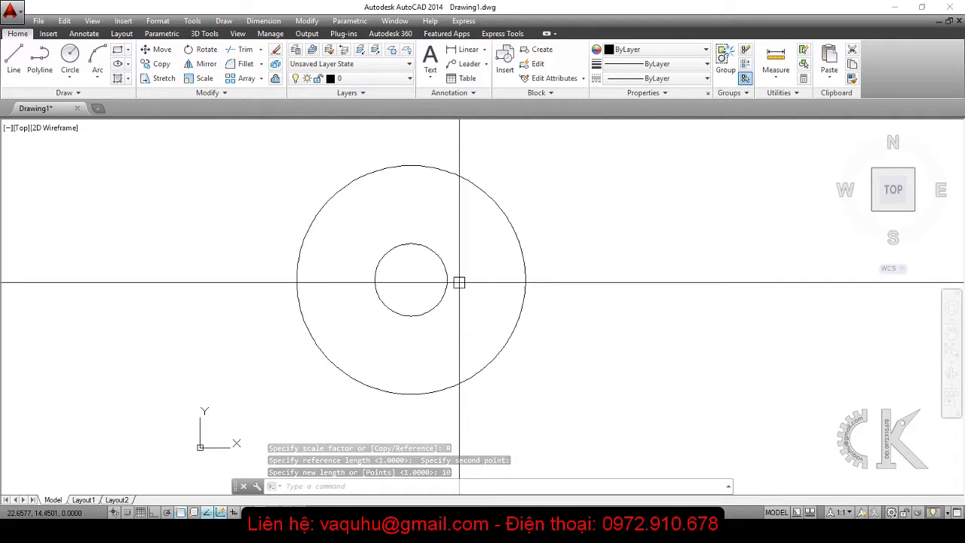
Step: Draw radius lines from the shared centre to the small circle's right and the big circle's bottom
{"action": "type", "text": "l"}
{"action": "key", "text": "Return"}
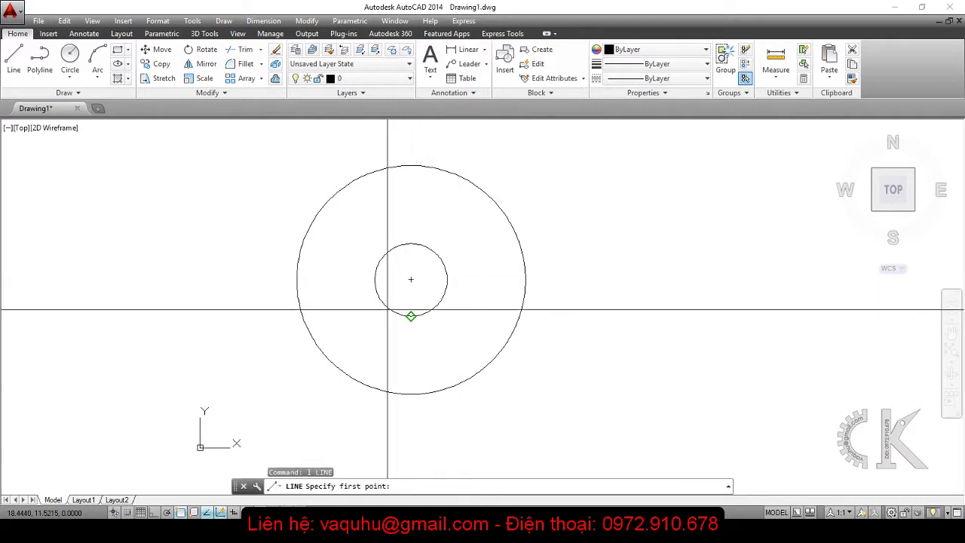
{"action": "left_click", "coordinate": [410, 280]}
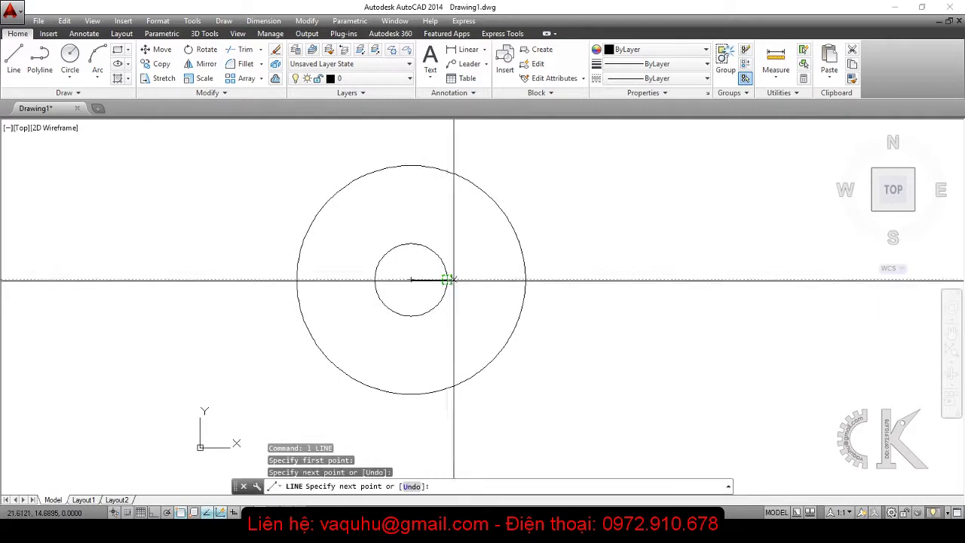
{"action": "left_click", "coordinate": [447, 280]}
{"action": "key", "text": "Return"}
{"action": "key", "text": "Return"}
{"action": "left_click", "coordinate": [411, 280]}
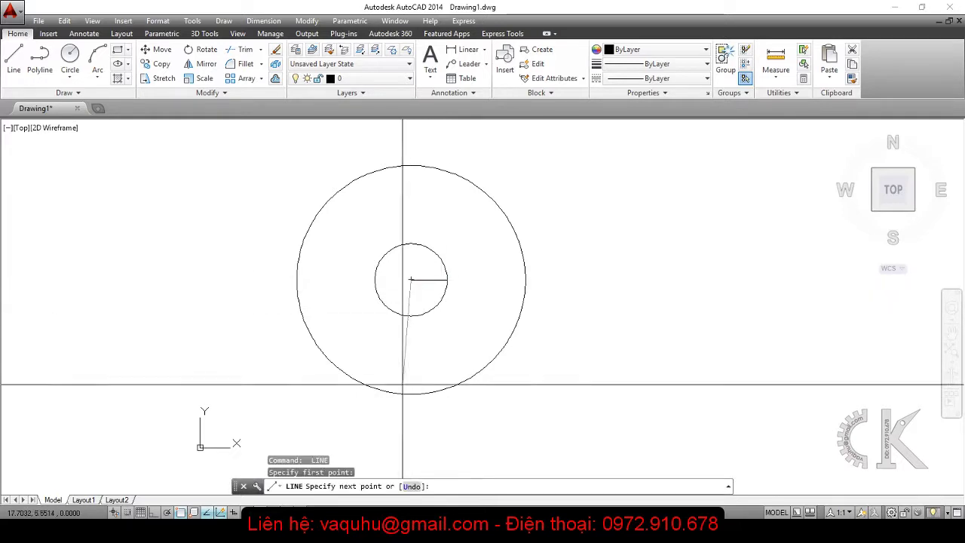
{"action": "left_click", "coordinate": [410, 392]}
{"action": "key", "text": "Escape"}
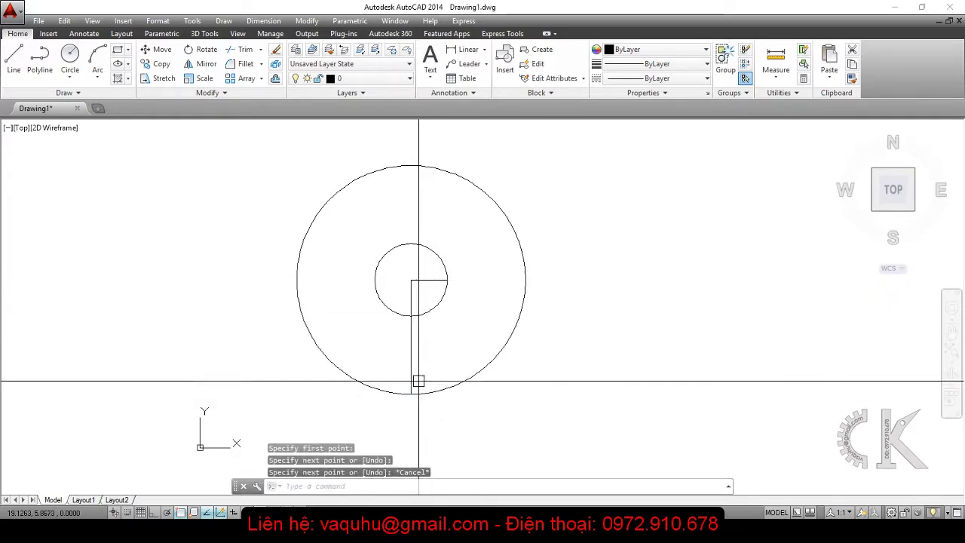
Step: Check the radius line lengths with Lengthen, reading 3.1681 and 10.0000
{"action": "type", "text": "1"}
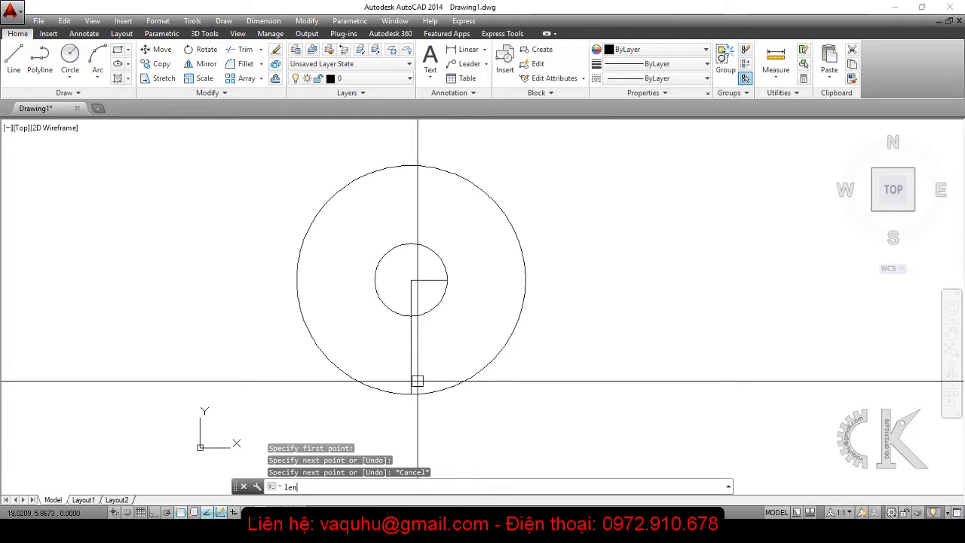
{"action": "key", "text": "Return"}
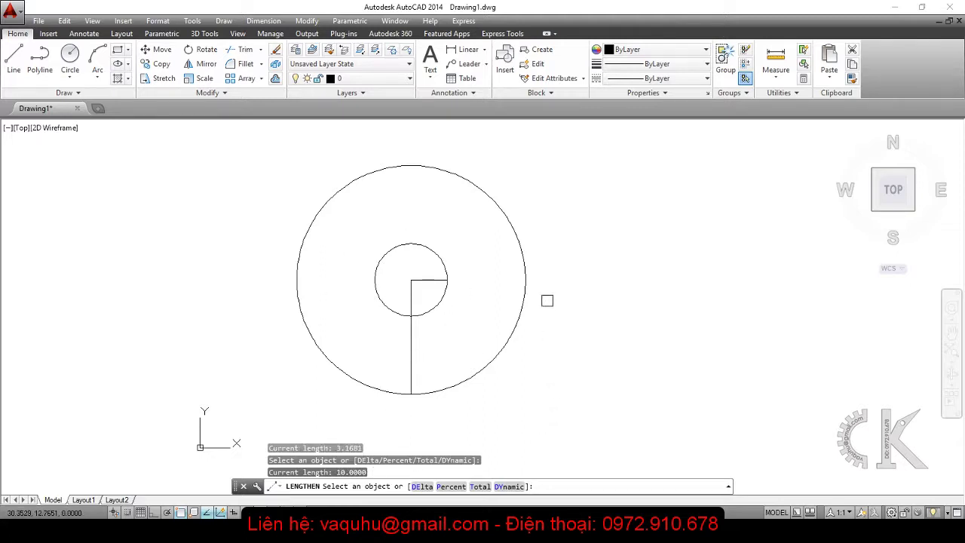
{"action": "key", "text": "Escape"}
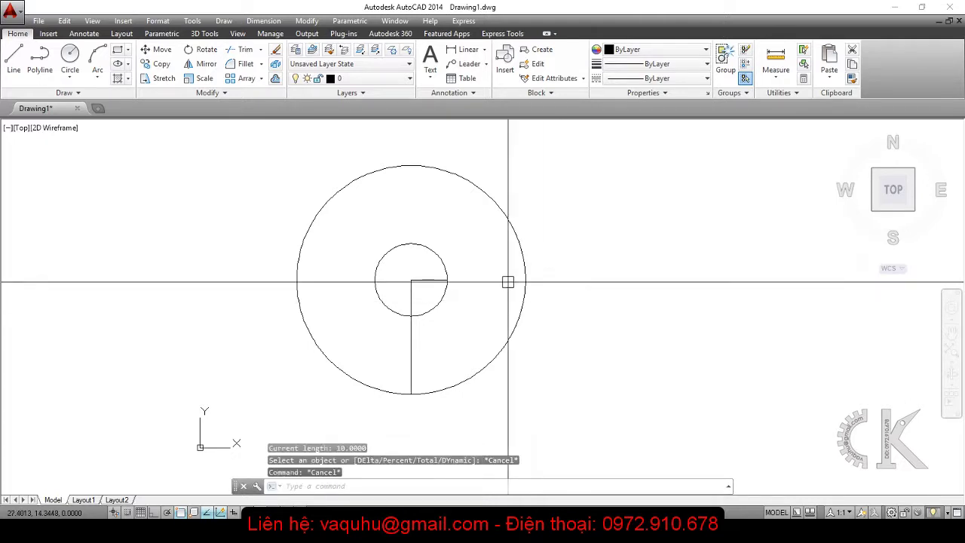
Step: Draw a short horizontal line in empty space with Ortho on
{"action": "mouse_move", "coordinate": [454, 327]}
{"action": "middle_mouse_down"}
{"action": "mouse_move", "coordinate": [421, 259]}
{"action": "mouse_move", "coordinate": [478, 430]}
{"action": "middle_mouse_up"}
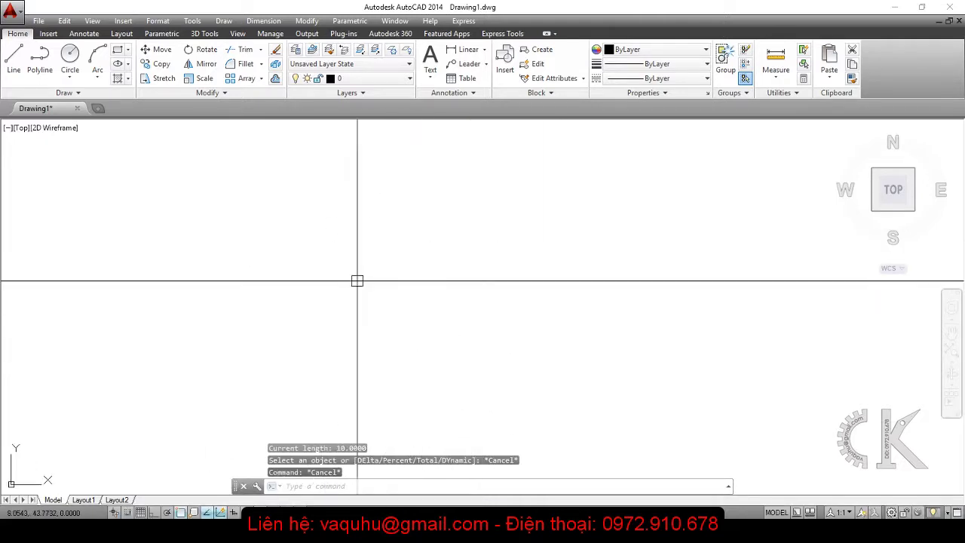
{"action": "left_click", "coordinate": [14, 59]}
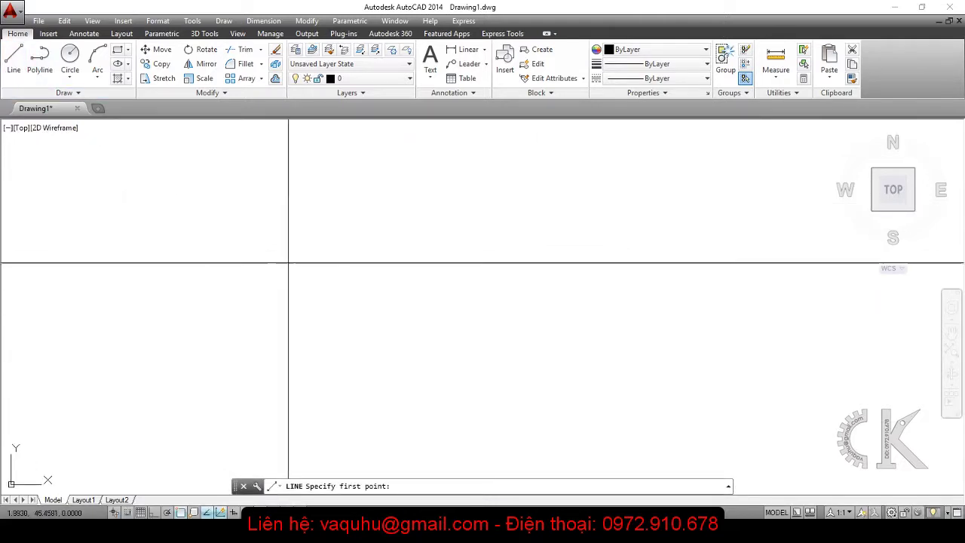
{"action": "left_click", "coordinate": [355, 295]}
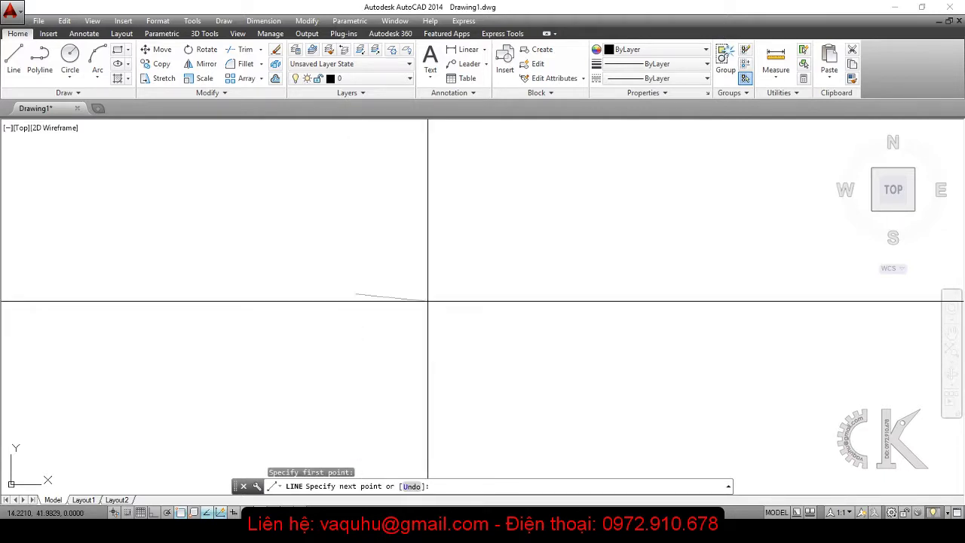
{"action": "key", "text": "F8"}
{"action": "left_click", "coordinate": [413, 294]}
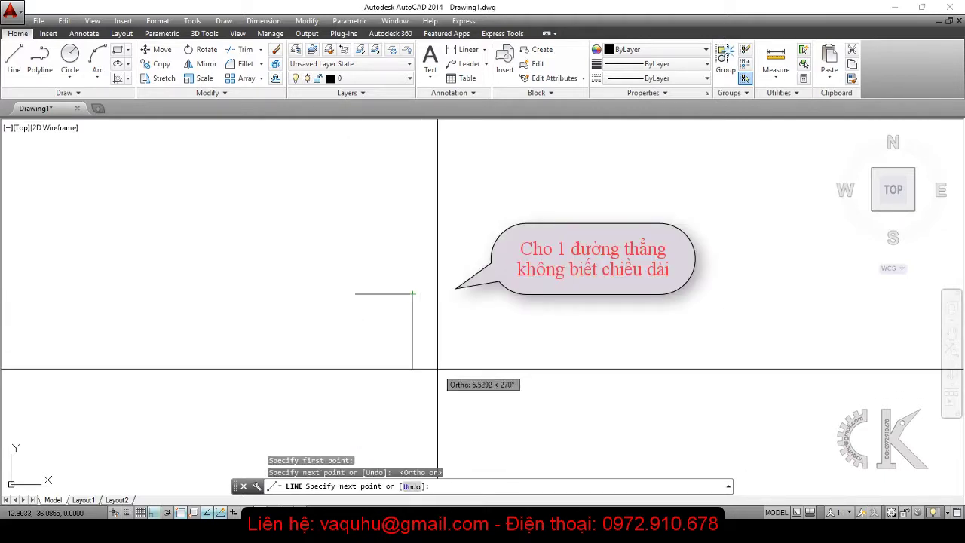
{"action": "key", "text": "Escape"}
Step: Scale the line from its left end by reference to a new length of 20
{"action": "scroll", "coordinate": [394, 359], "scroll_direction": "up", "scroll_amount": 2}
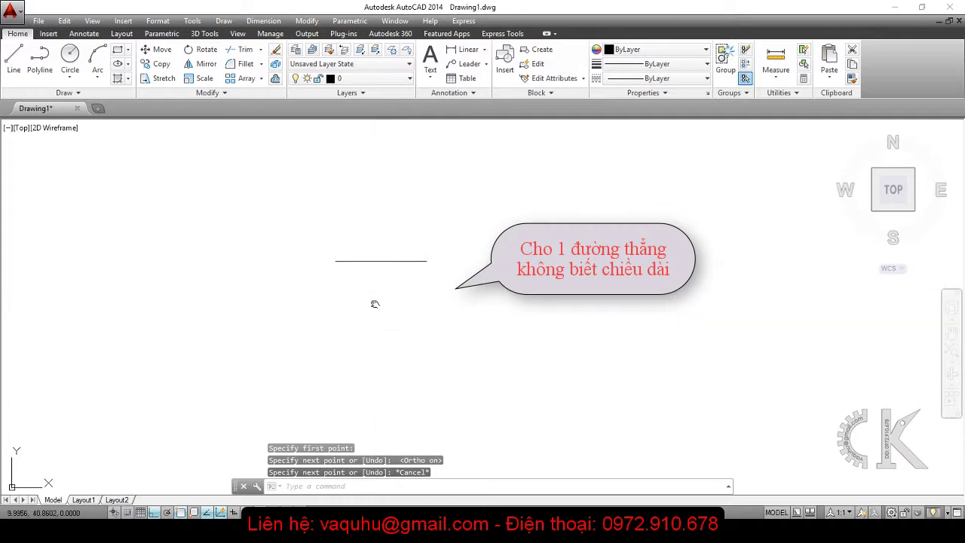
{"action": "type", "text": "sc"}
{"action": "key", "text": "Return"}
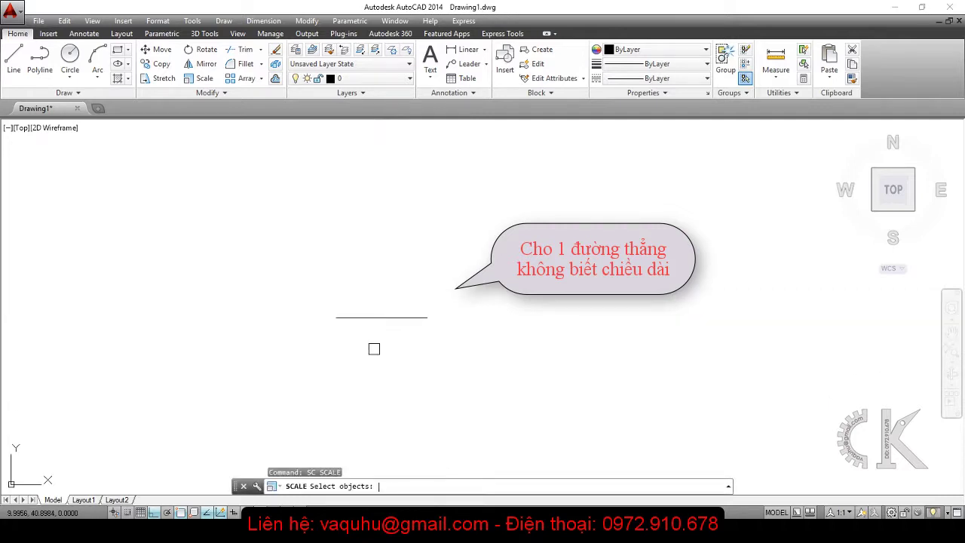
{"action": "key", "text": "Return"}
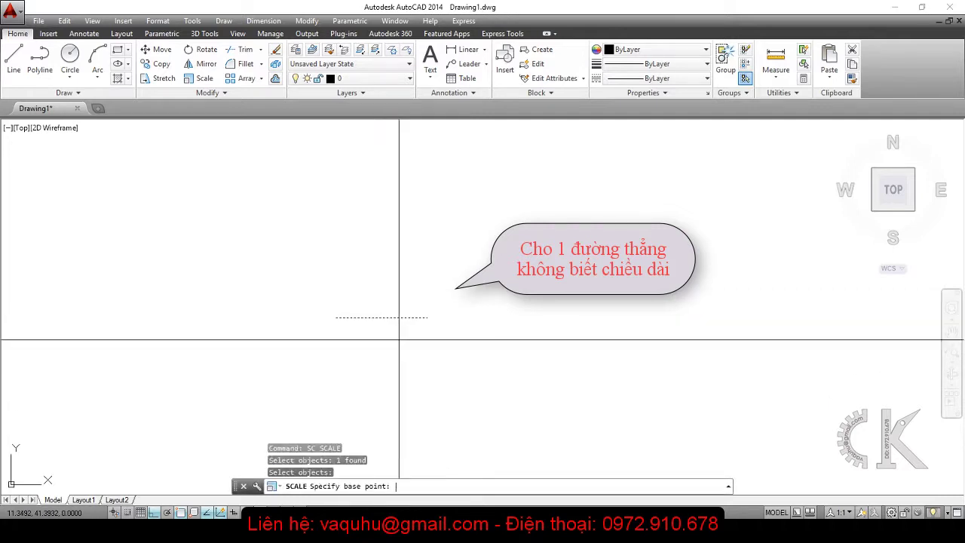
{"action": "left_click", "coordinate": [335, 317]}
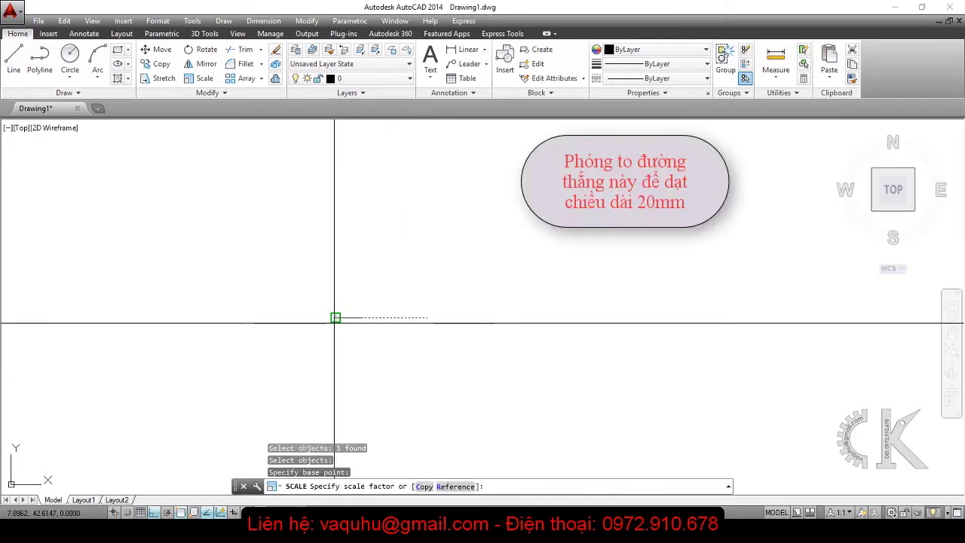
{"action": "left_click", "coordinate": [444, 486]}
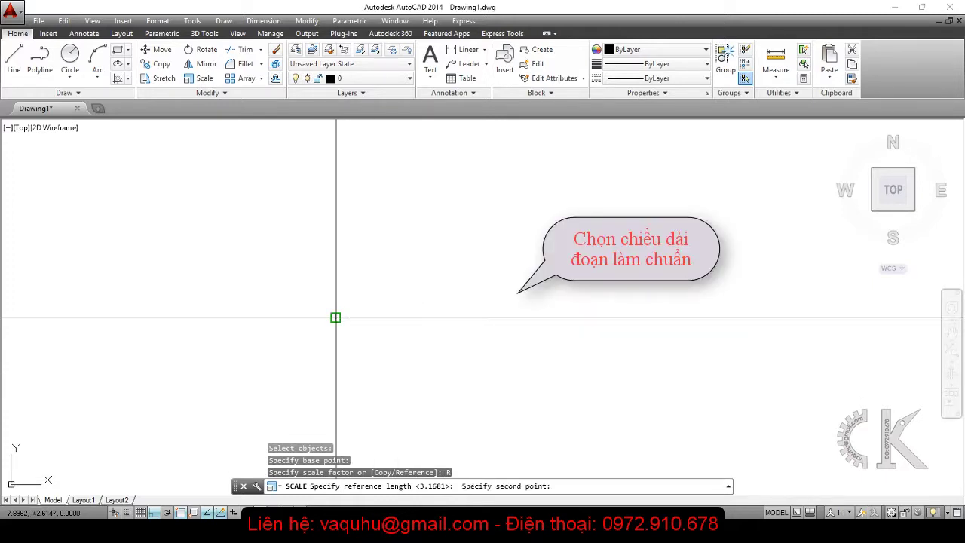
{"action": "left_click", "coordinate": [429, 317]}
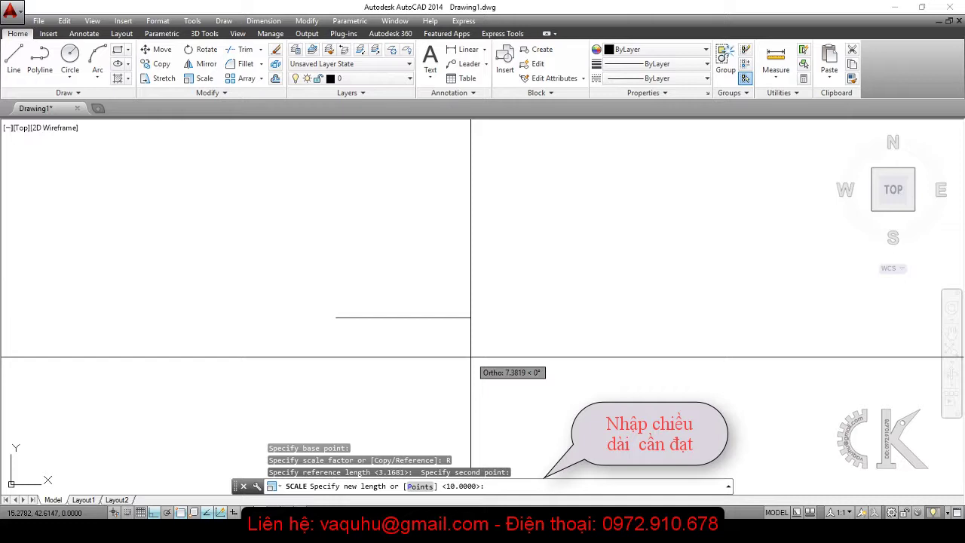
{"action": "type", "text": "20"}
{"action": "key", "text": "Return"}
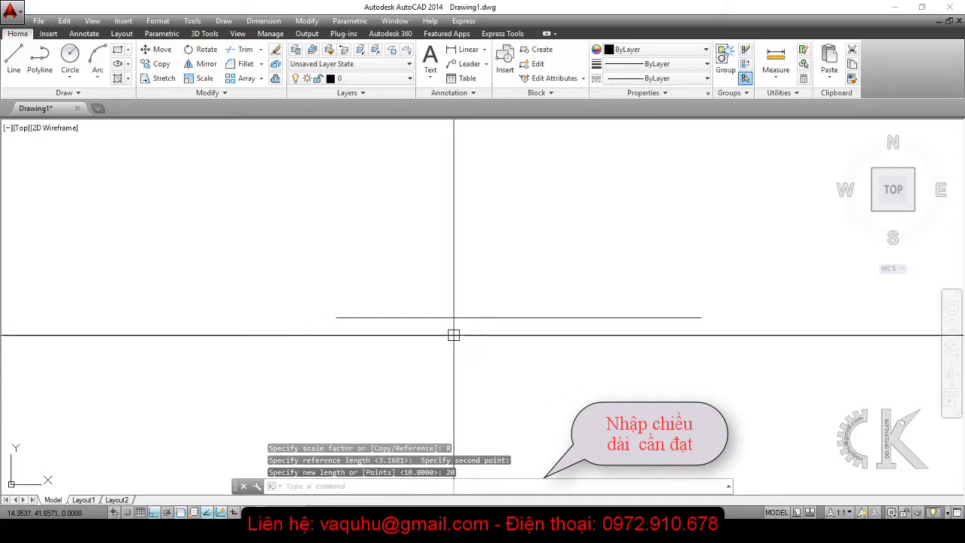
{"action": "left_click", "coordinate": [452, 317]}
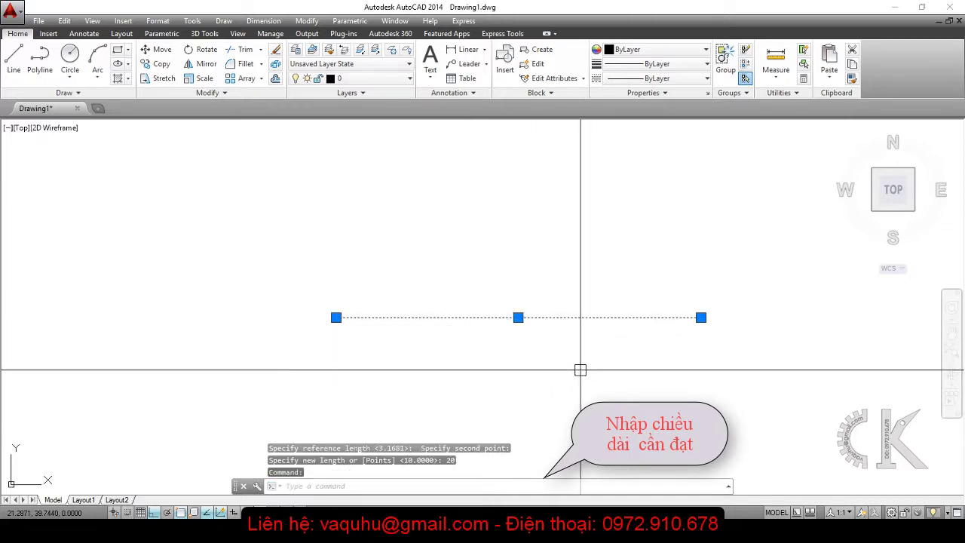
Step: Add a linear dimension between the line's endpoints, reading 20.0000
{"action": "key", "text": "Escape"}
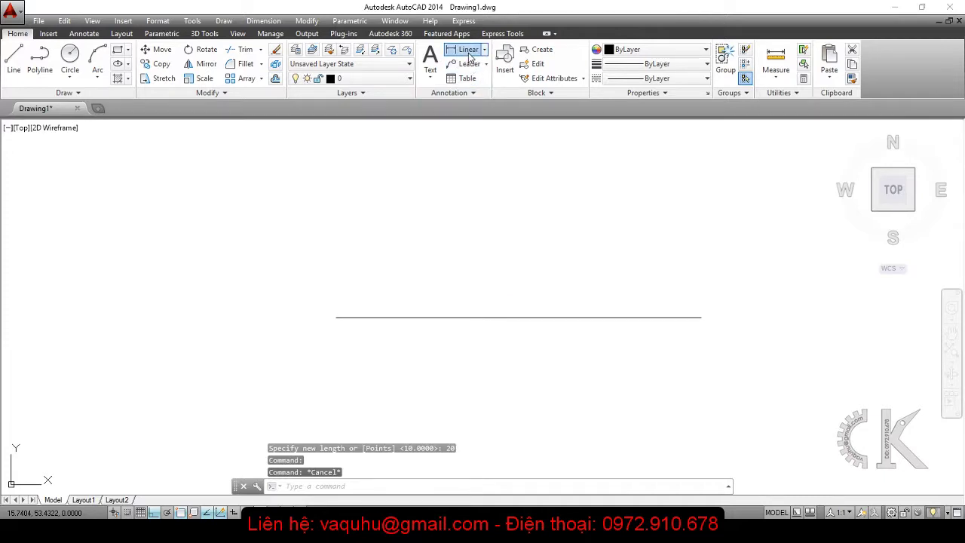
{"action": "left_click", "coordinate": [470, 51]}
{"action": "left_click", "coordinate": [336, 317]}
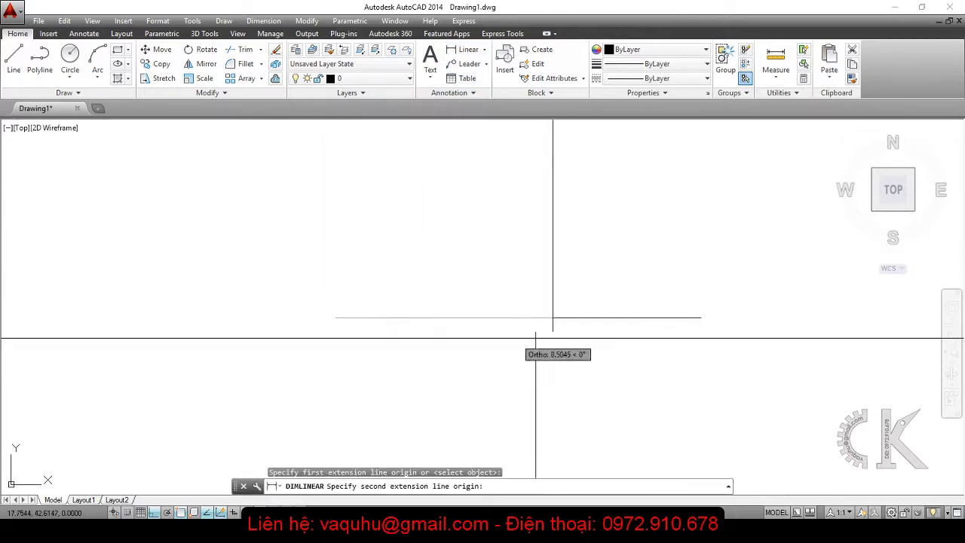
{"action": "left_click", "coordinate": [700, 317]}
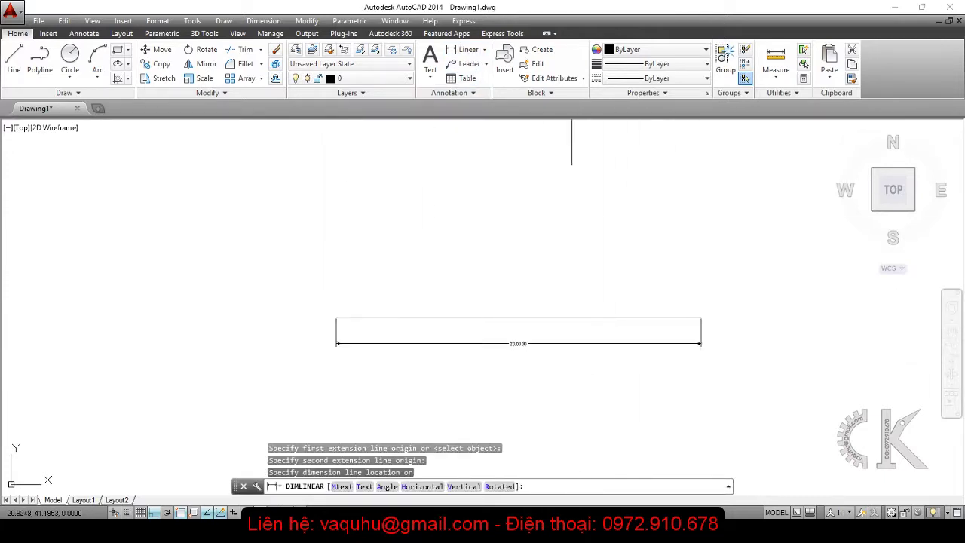
{"action": "scroll", "coordinate": [517, 354], "scroll_direction": "down", "scroll_amount": 2}
{"action": "scroll", "coordinate": [518, 350], "scroll_direction": "down", "scroll_amount": 2}
{"action": "scroll", "coordinate": [517, 349], "scroll_direction": "up", "scroll_amount": 8}
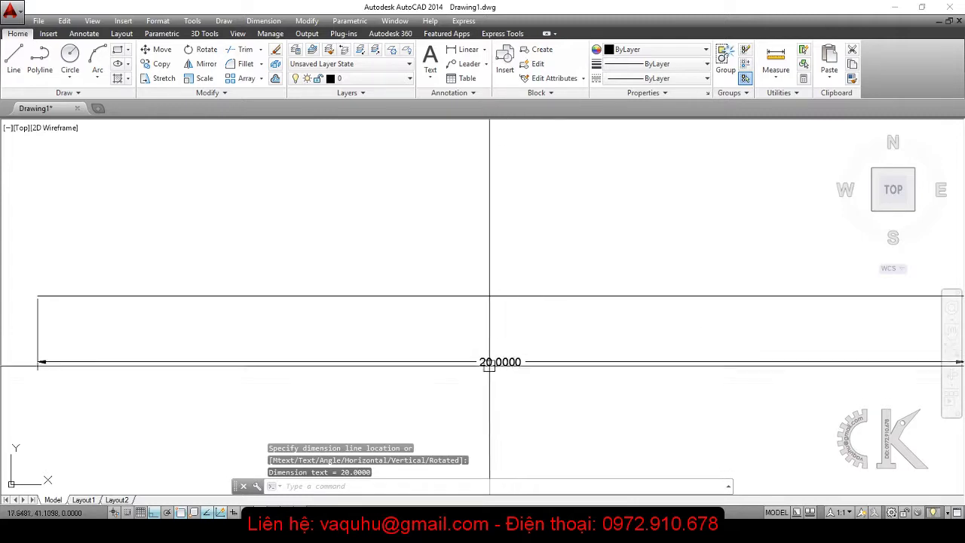
{"action": "scroll", "coordinate": [513, 352], "scroll_direction": "down", "scroll_amount": 2}
{"action": "middle_click_drag", "start_coordinate": [508, 352], "coordinate": [493, 343]}
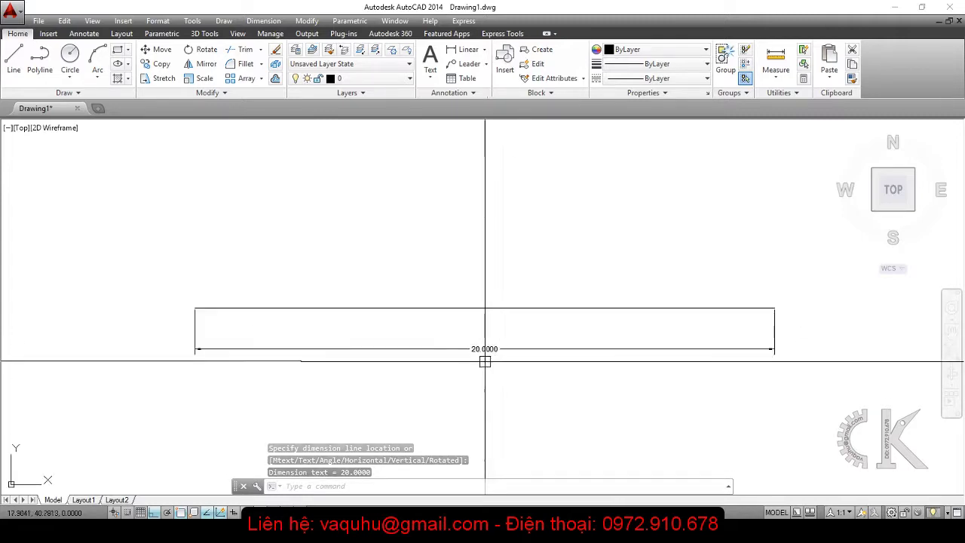